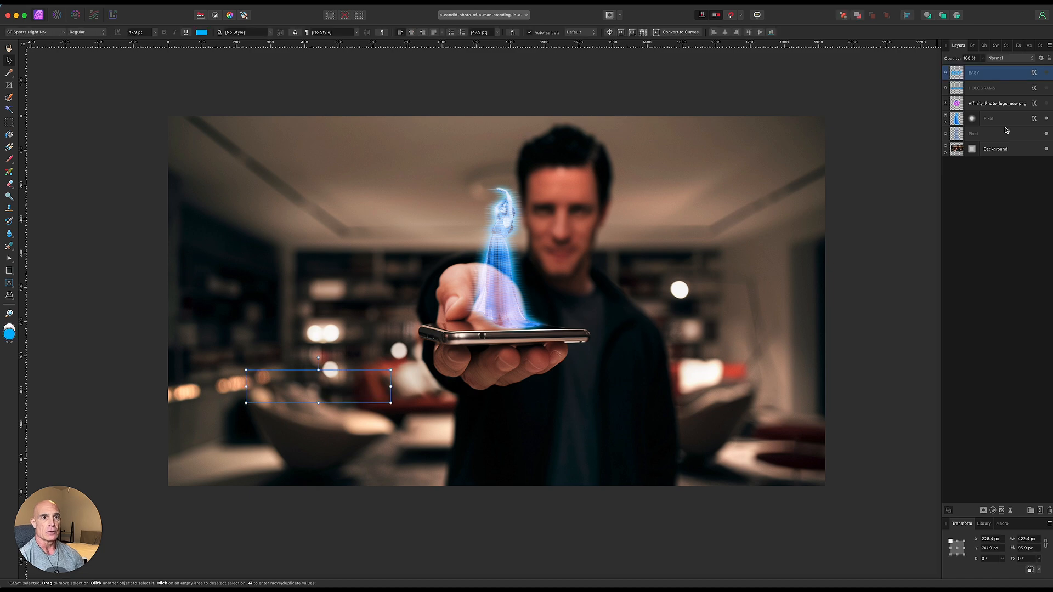
- Delete every layer above the Background in the man's photo, and open the transparent PNG of the woman in the colorful dress
left_click(1006, 136, "shift")
key("Delete")
left_click(77, 5)
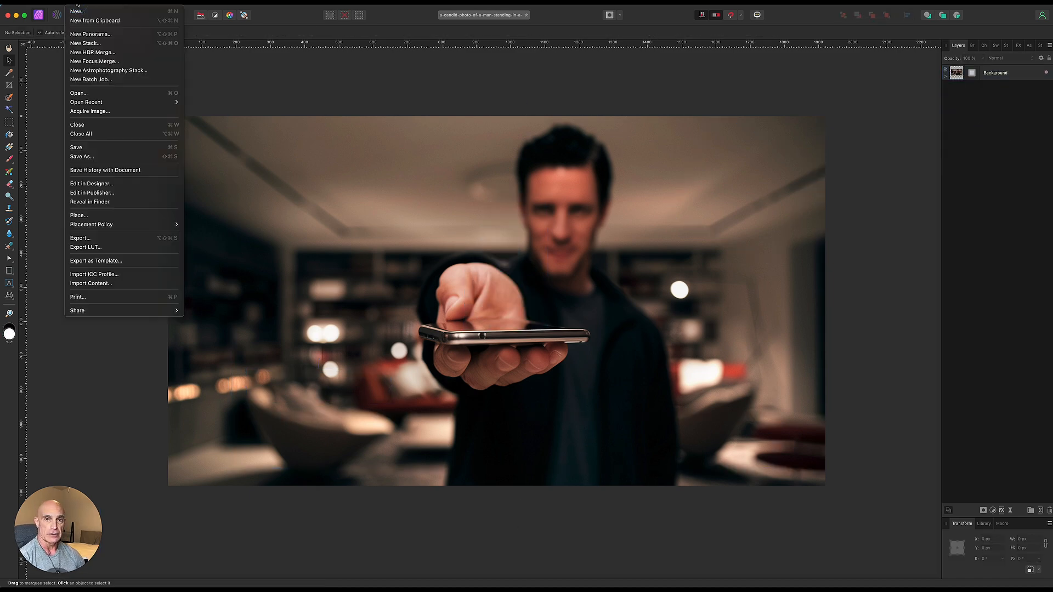
left_click(79, 93)
left_click(503, 120)
left_click(745, 389)
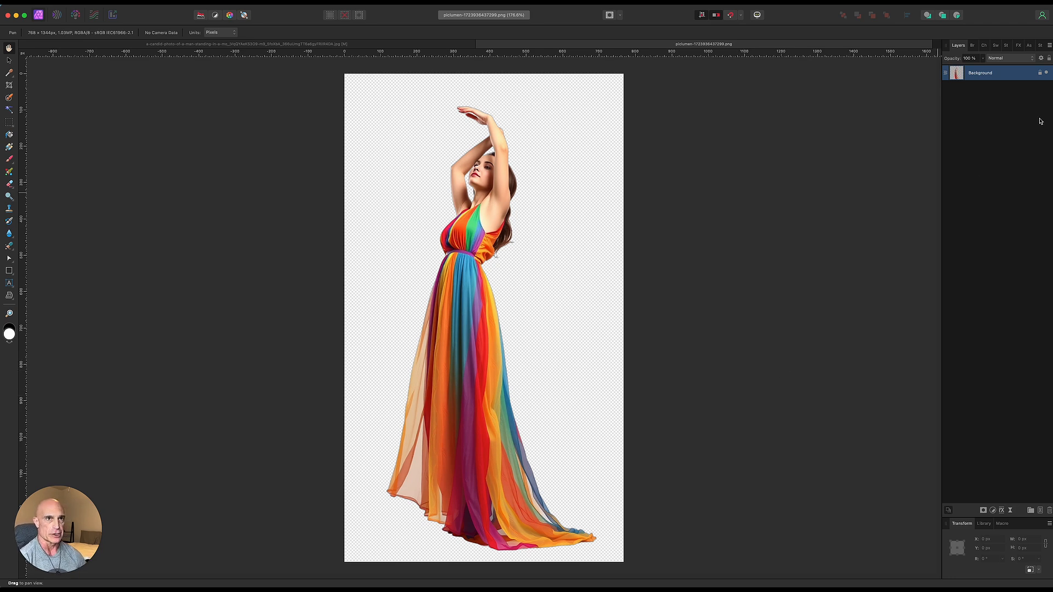
- Unlock and duplicate the woman's Background layer, and hide the original beneath the copy
left_click(1040, 73)
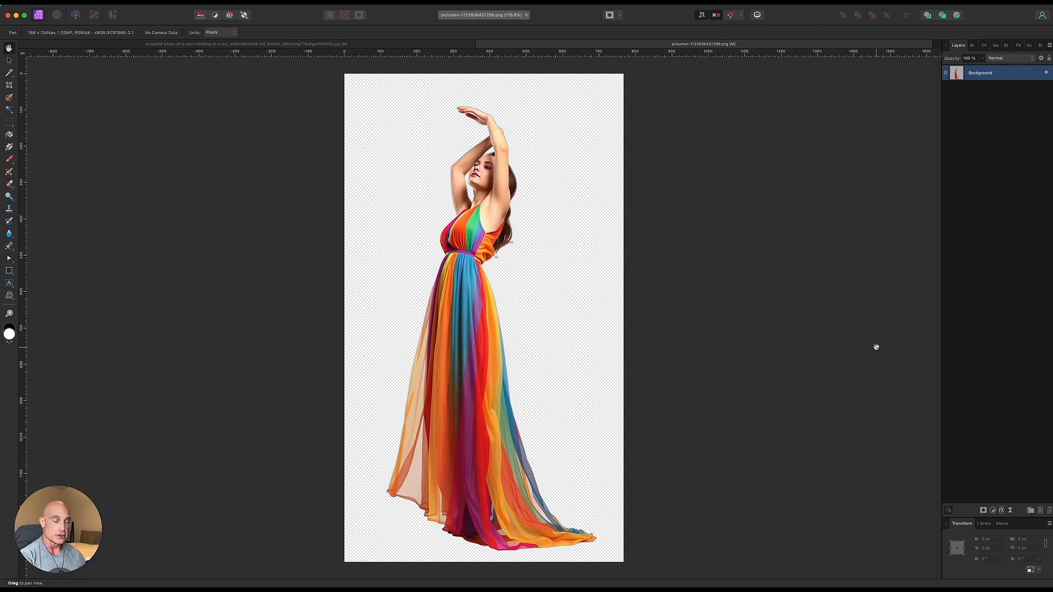
key("super+j")
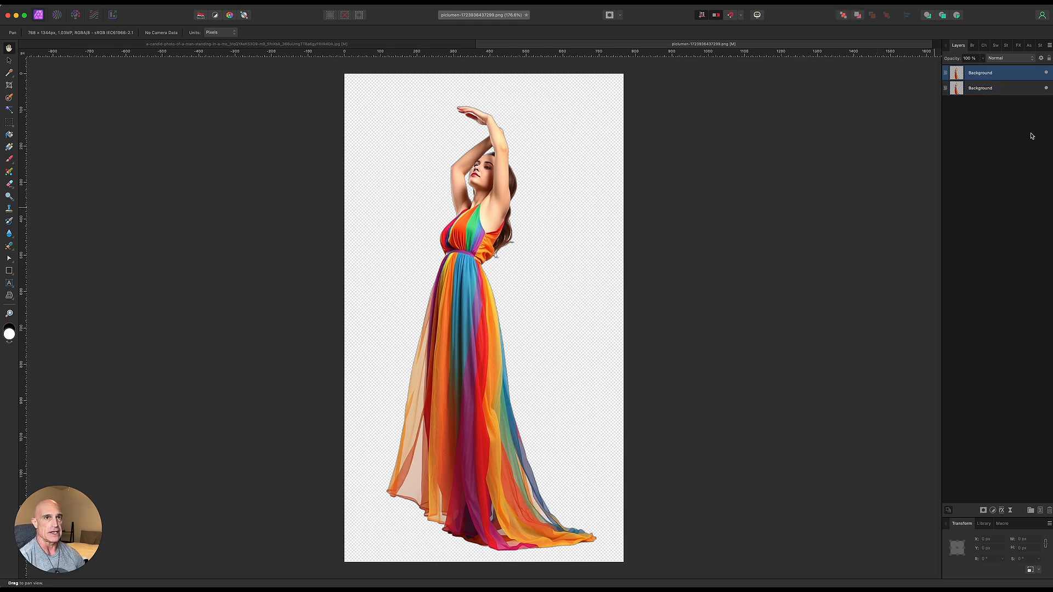
left_click(1046, 89)
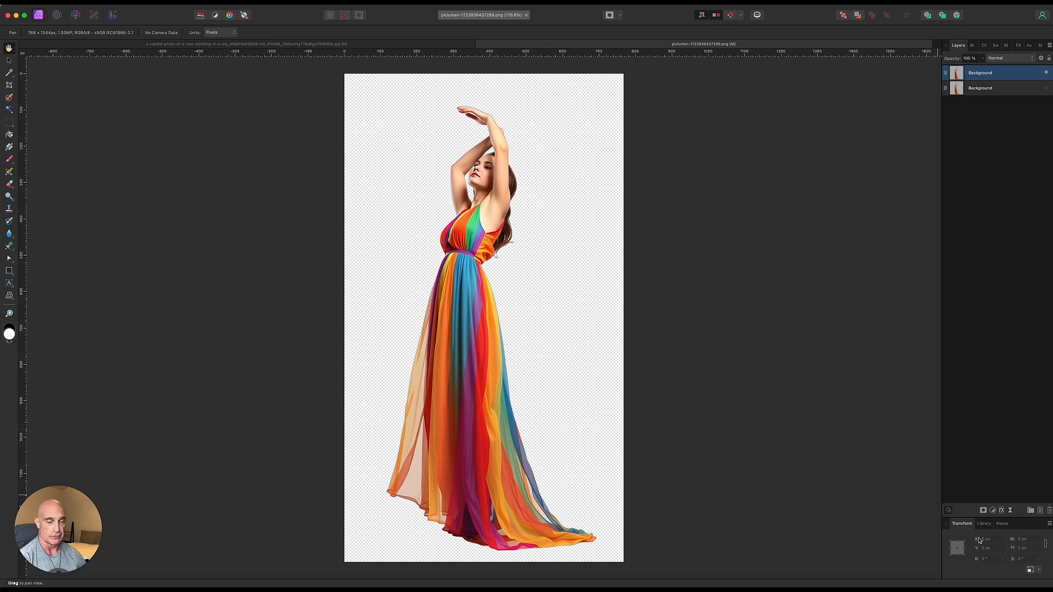
- Add a new pixel layer on top and flood fill it with mid-gray, RGB 135, 135, 135
left_click(1040, 510)
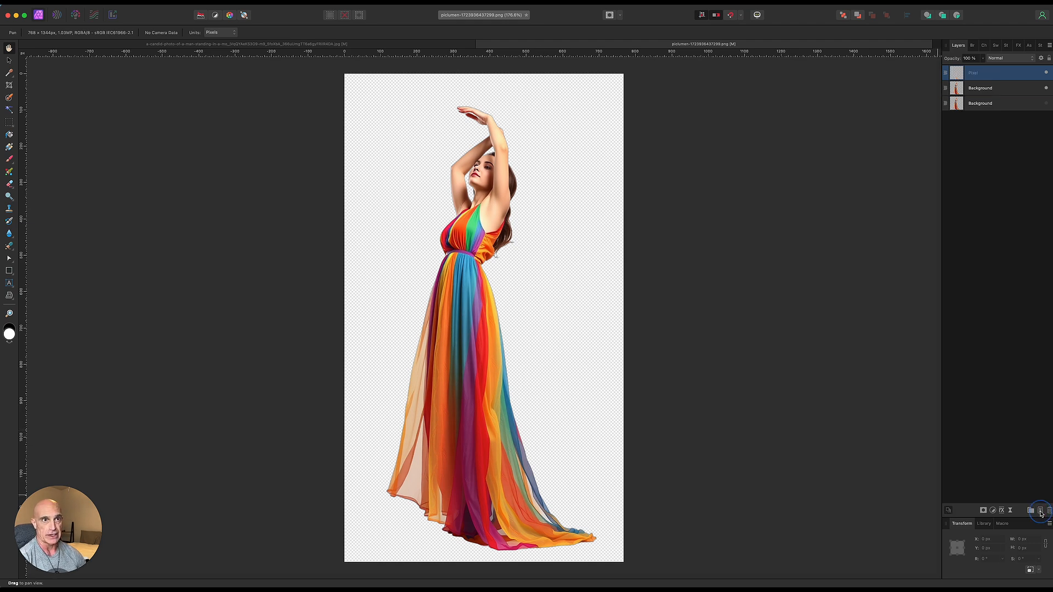
left_click(10, 335)
left_click(594, 486)
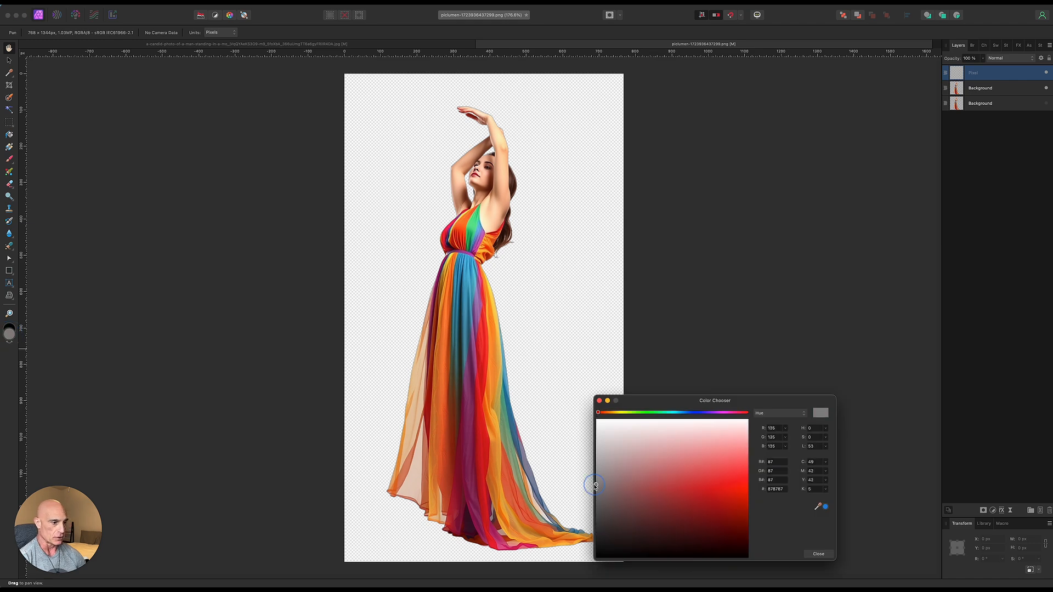
left_click(818, 553)
left_click(9, 135)
left_click(538, 236)
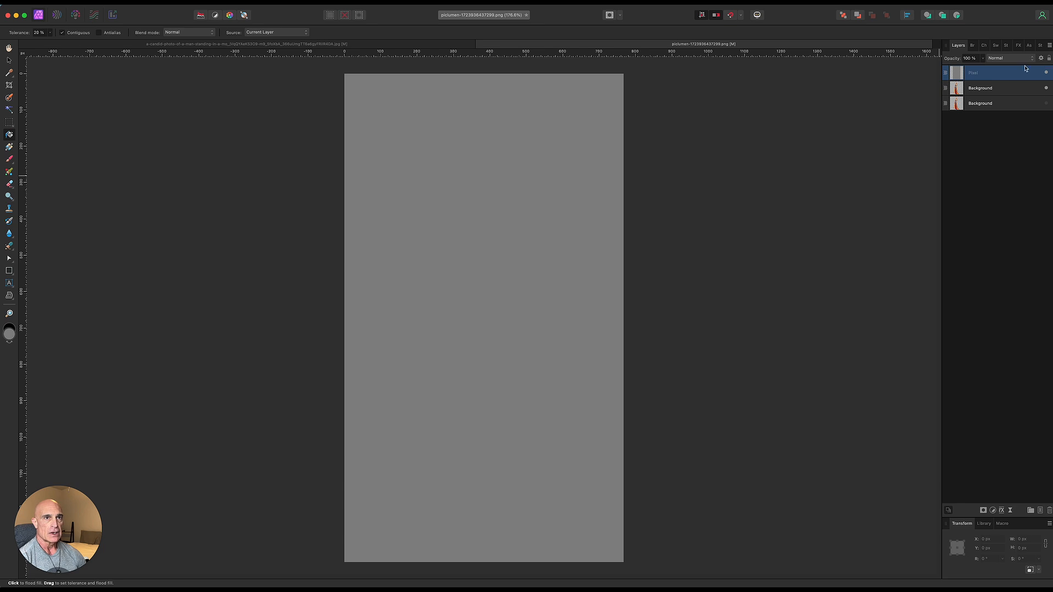
- Add a live Halftone filter to the gray layer and set its screen type to Line
left_click(1011, 511)
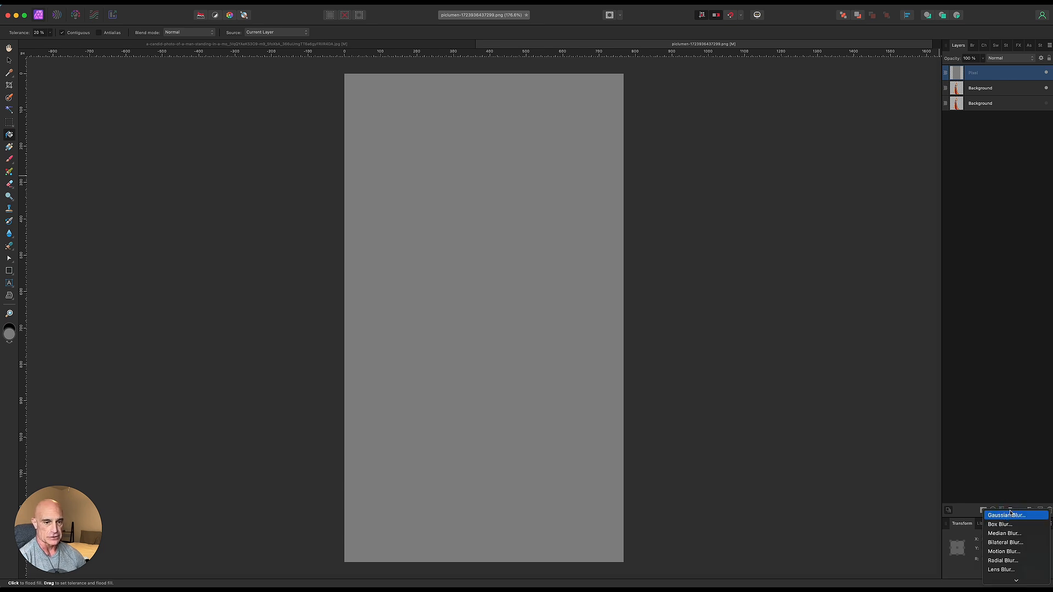
mouse_move(1013, 579)
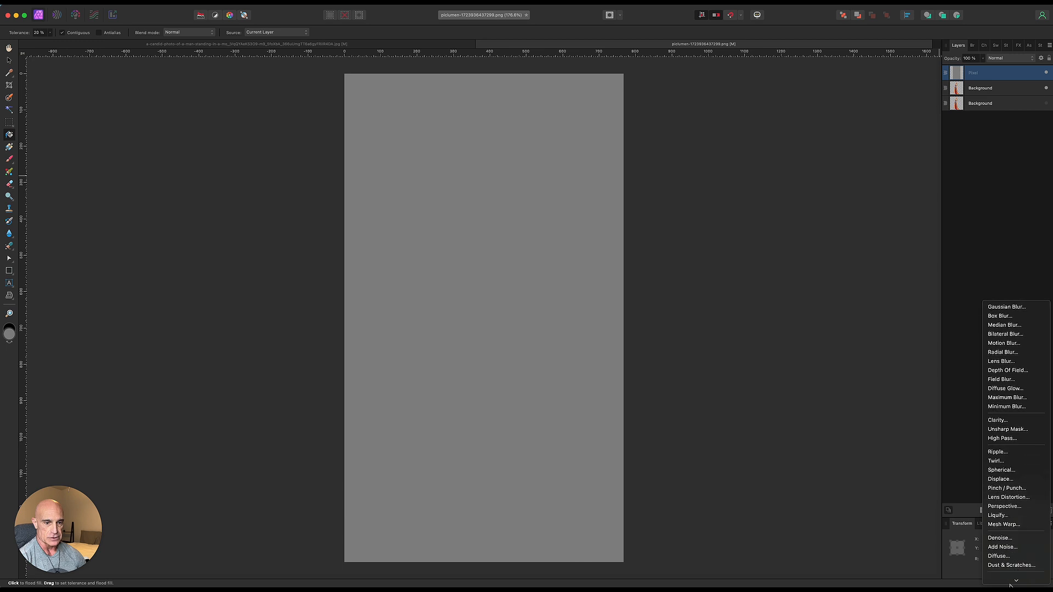
left_click(1001, 520)
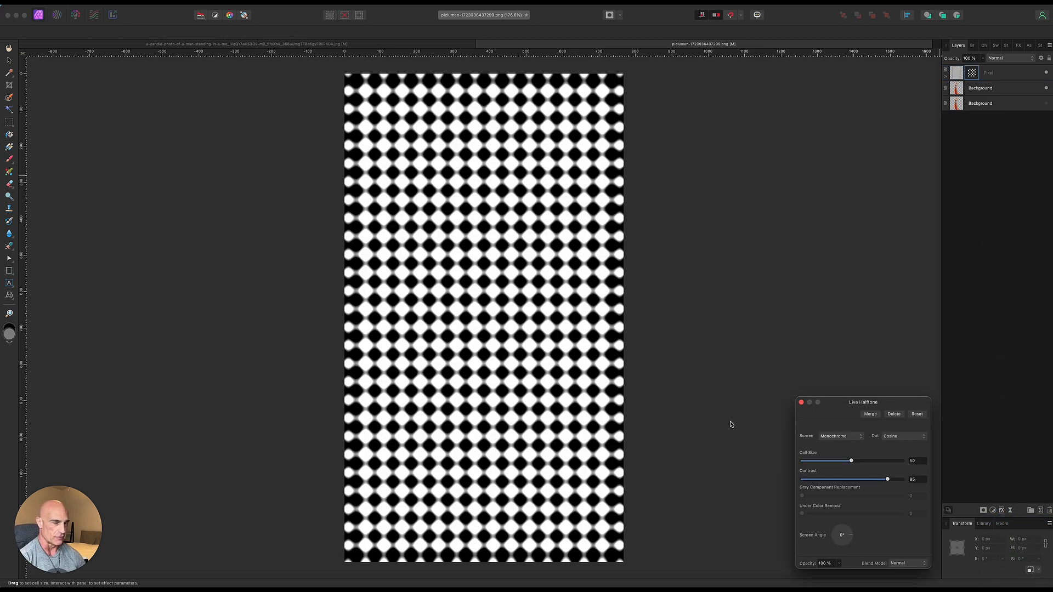
left_click(896, 439)
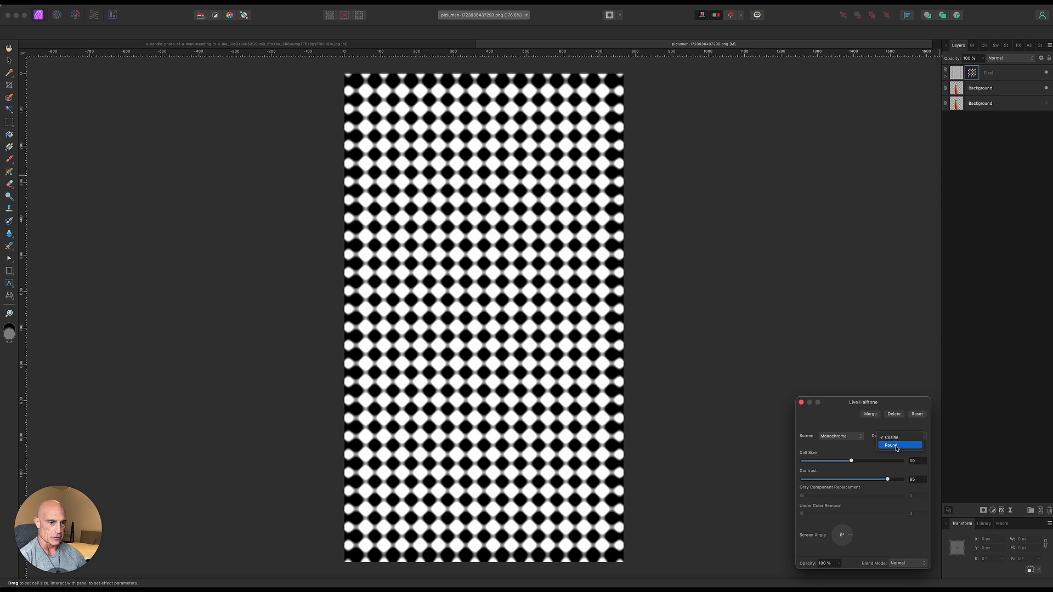
left_click(896, 448)
left_click(835, 437)
left_click(836, 454)
- Set the live halftone's cell size to 15 and close the filter settings
left_click_drag(837, 460, 813, 463)
left_click(914, 462)
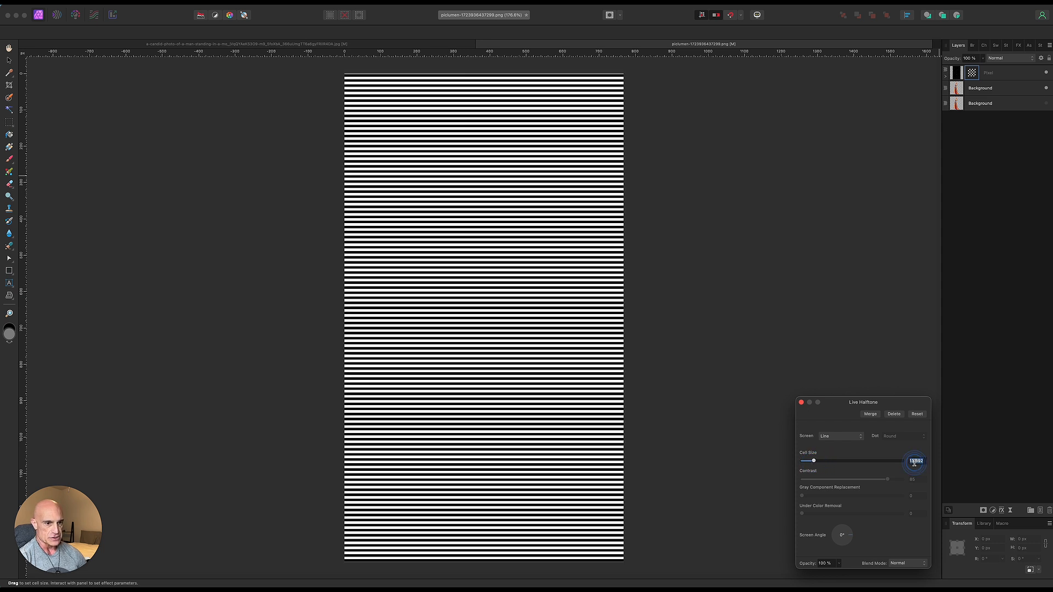
type("15")
key("Tab")
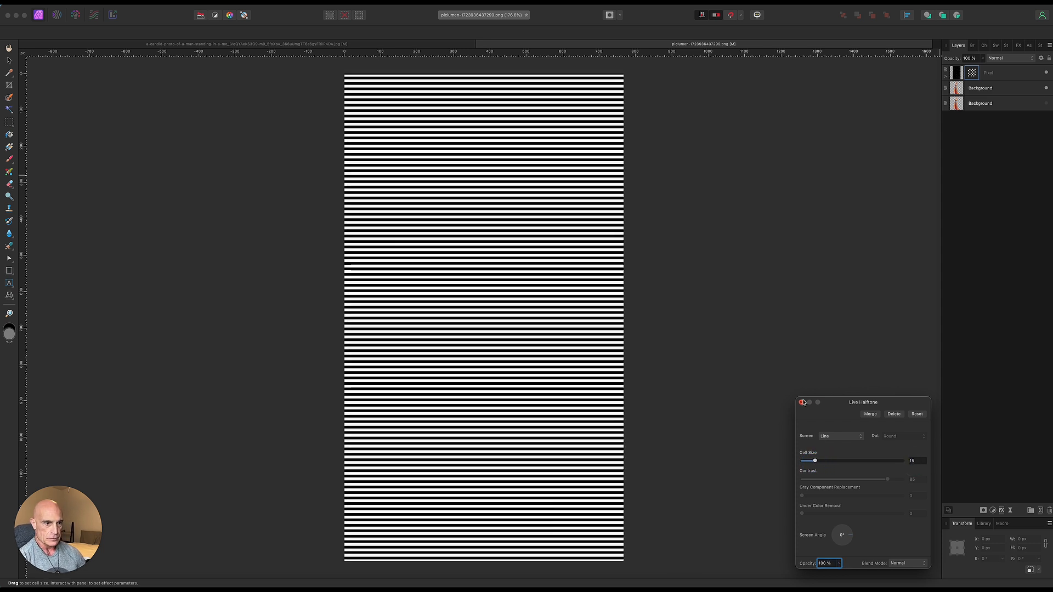
left_click(802, 402)
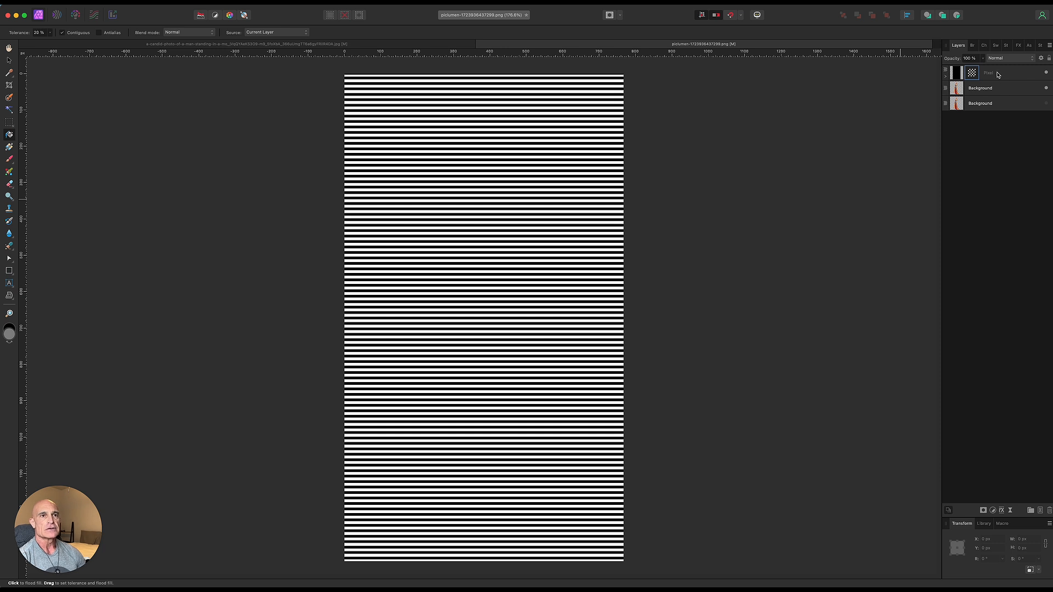
- Rasterize the striped halftone layer and select its shadows by tonal range
right_click(998, 75)
left_click(979, 254)
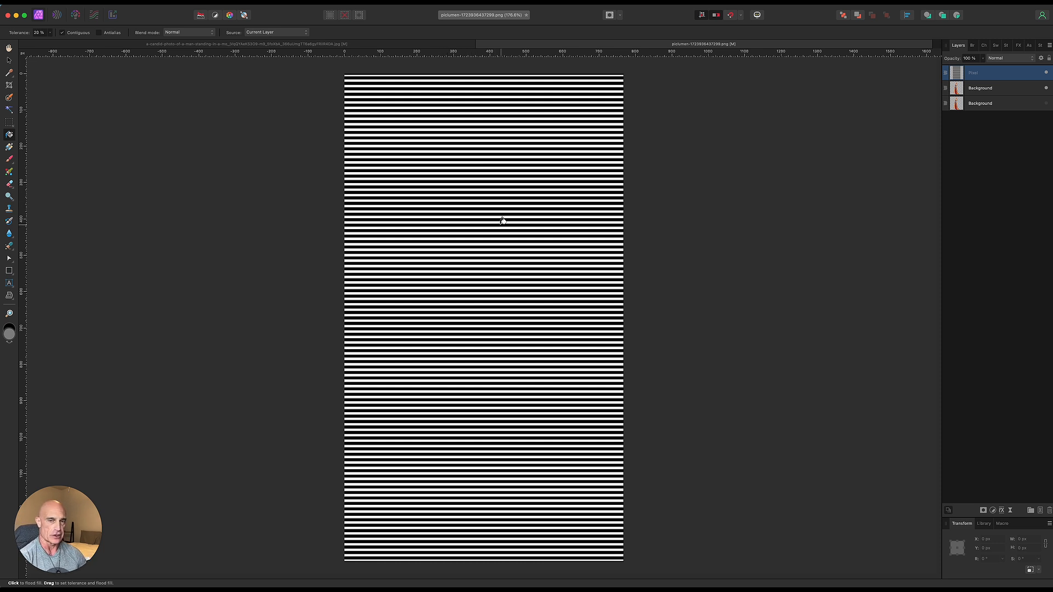
left_click(193, 3)
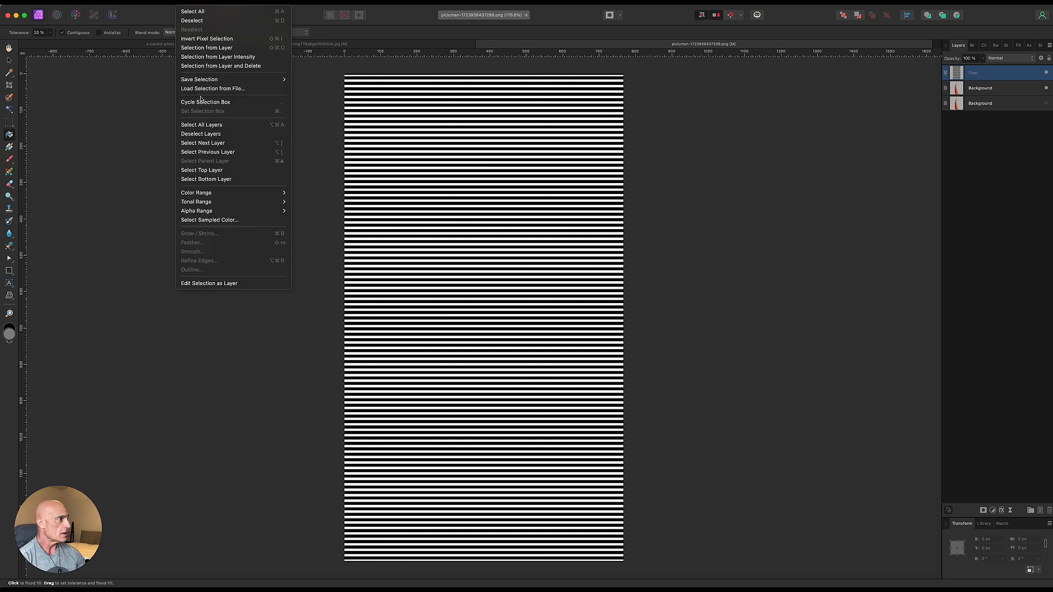
mouse_move(214, 203)
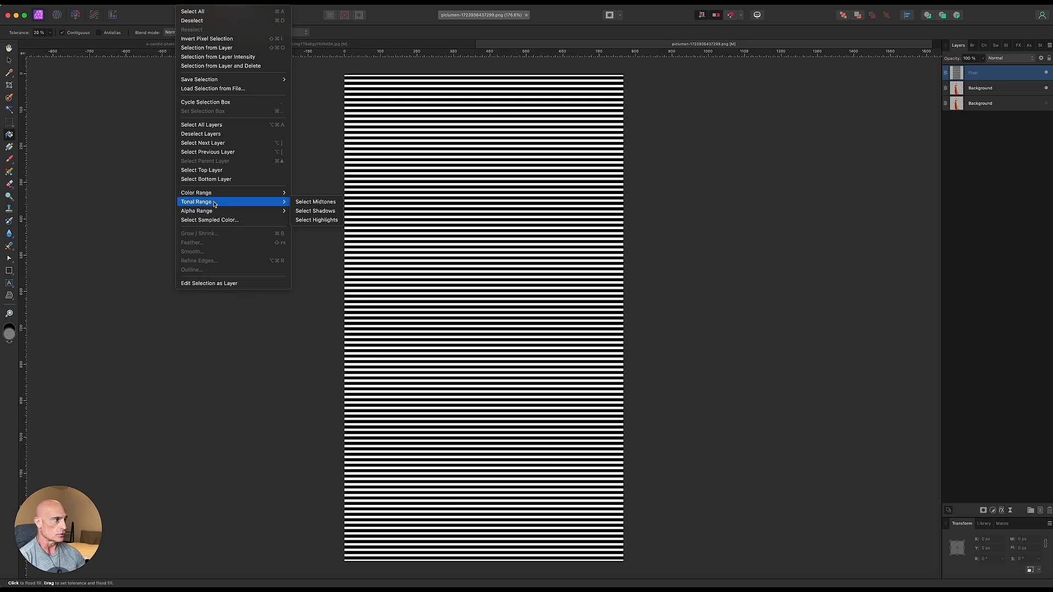
left_click(327, 211)
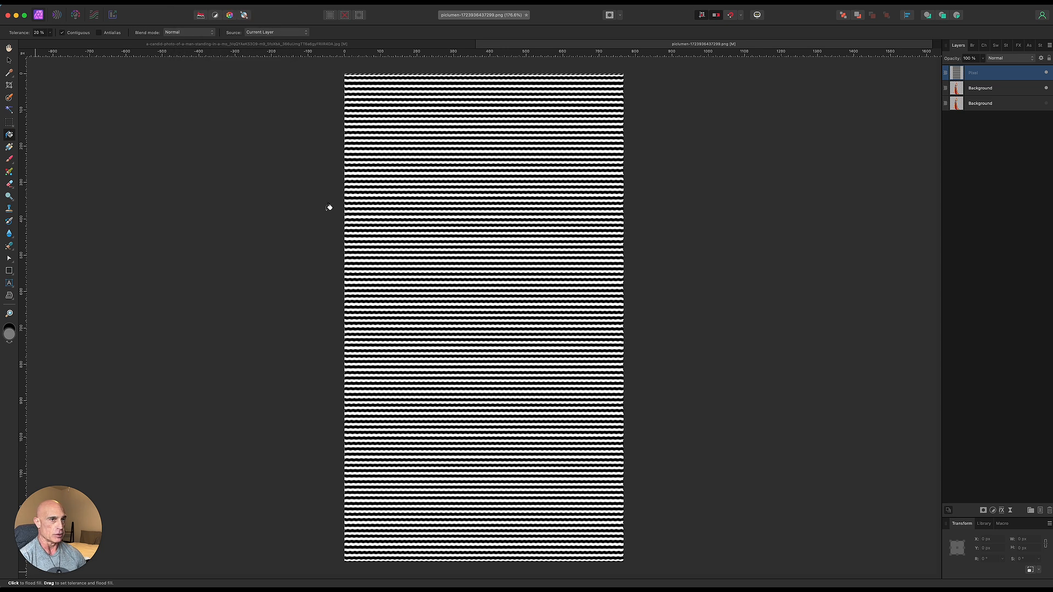
- Mask the visible woman layer with the stripe selection, and hide the striped halftone layer after deselecting
left_click(1003, 89)
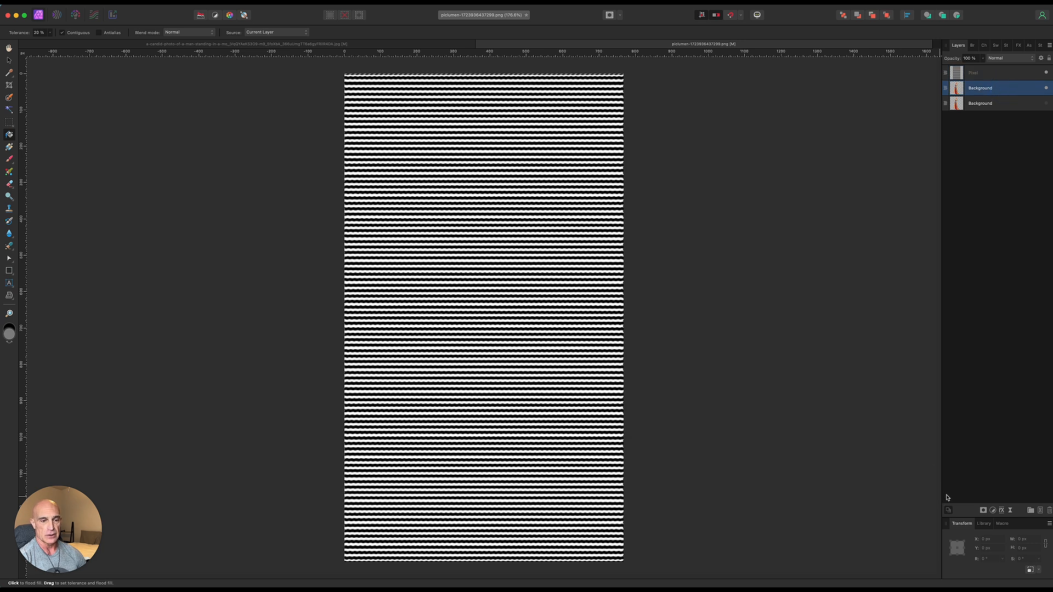
left_click(983, 510)
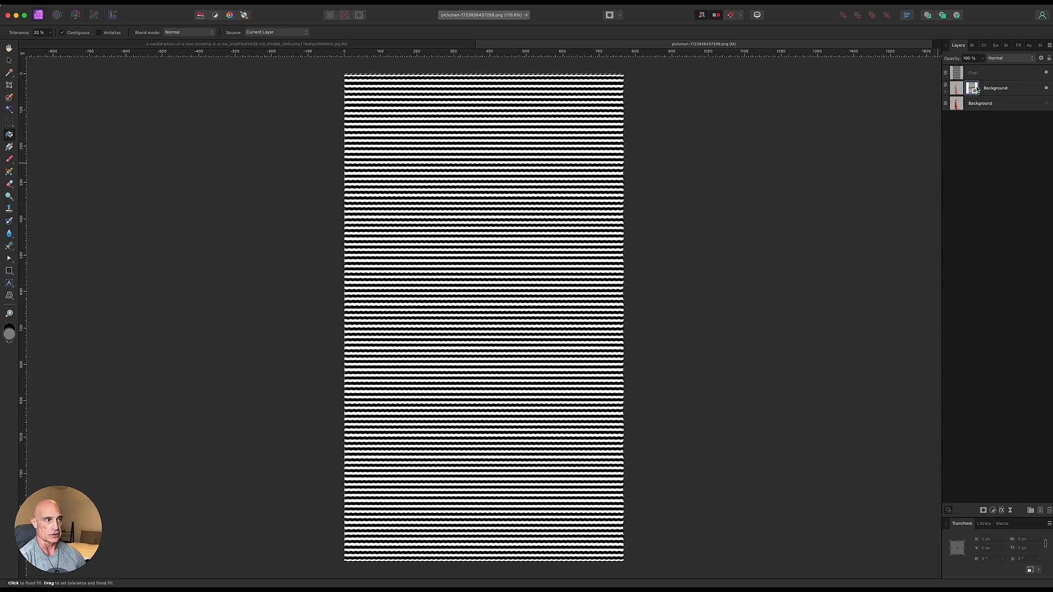
key("super+d")
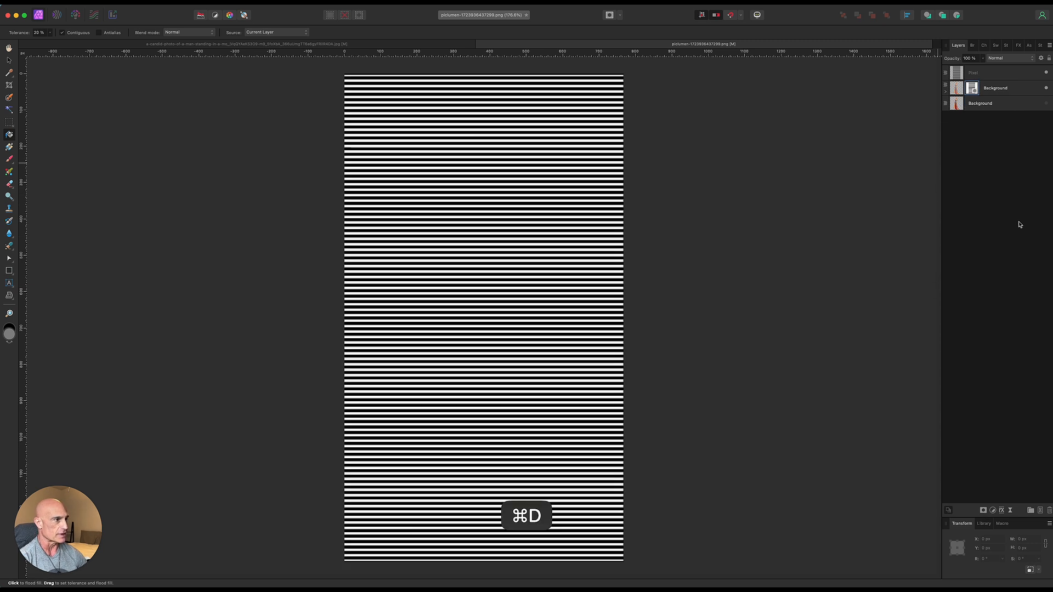
left_click(1046, 74)
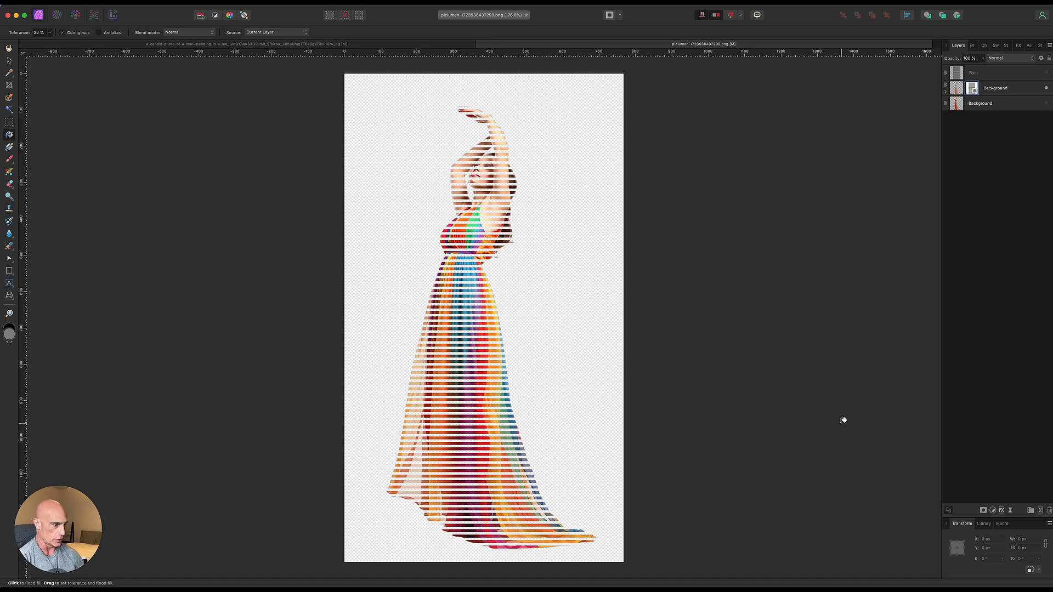
- Duplicate the masked woman layer twice to get three striped copies
left_click(1012, 91)
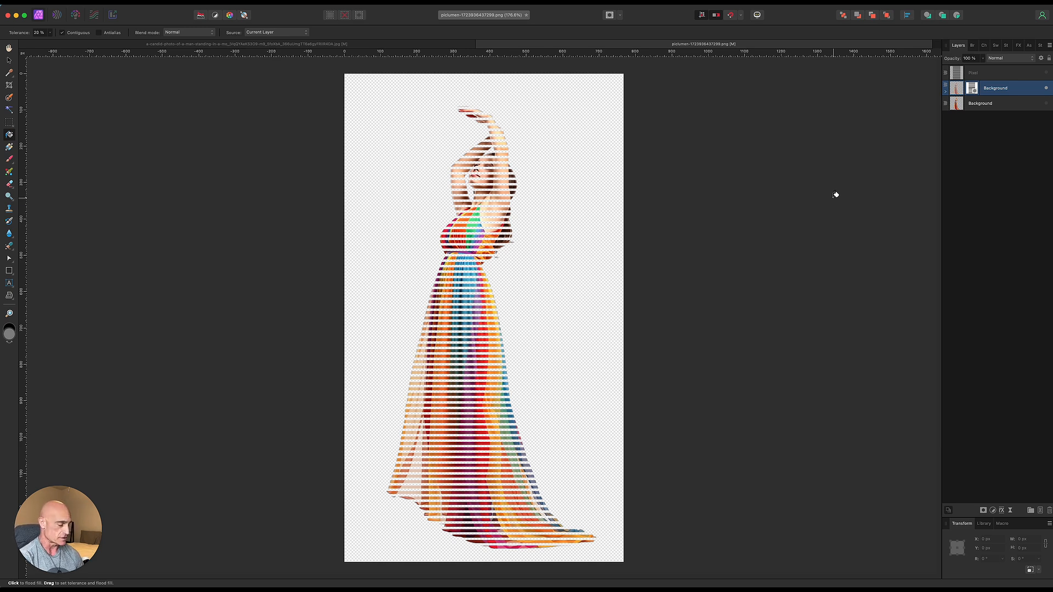
key("super+j")
key("super+j")
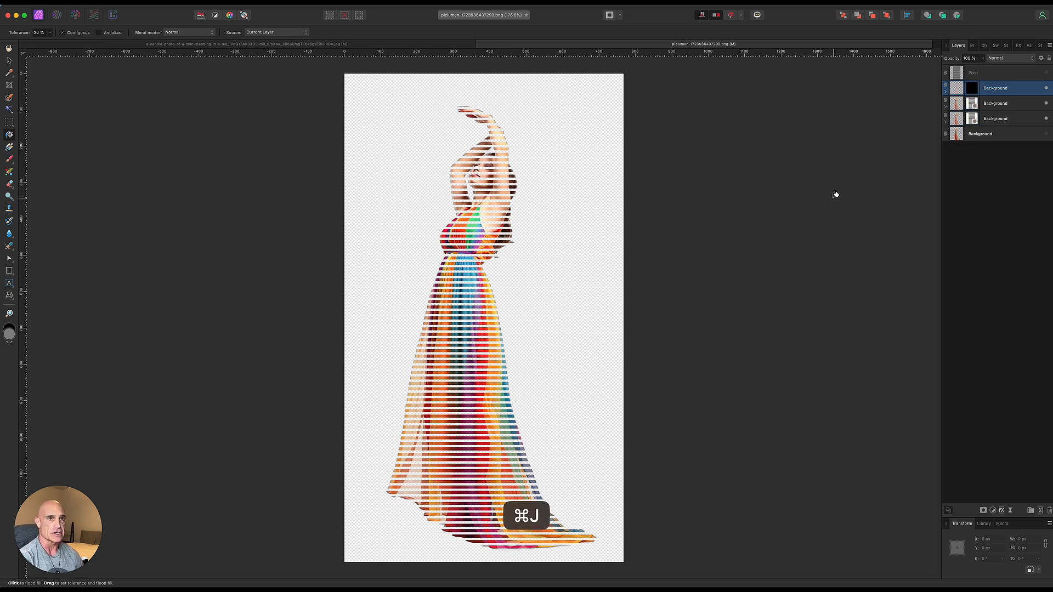
- Add a live Motion Blur to the middle striped copy and increase its radius to smear the lines horizontally at 0° rotation
left_click(1019, 108)
left_click(1011, 510)
left_click(987, 553)
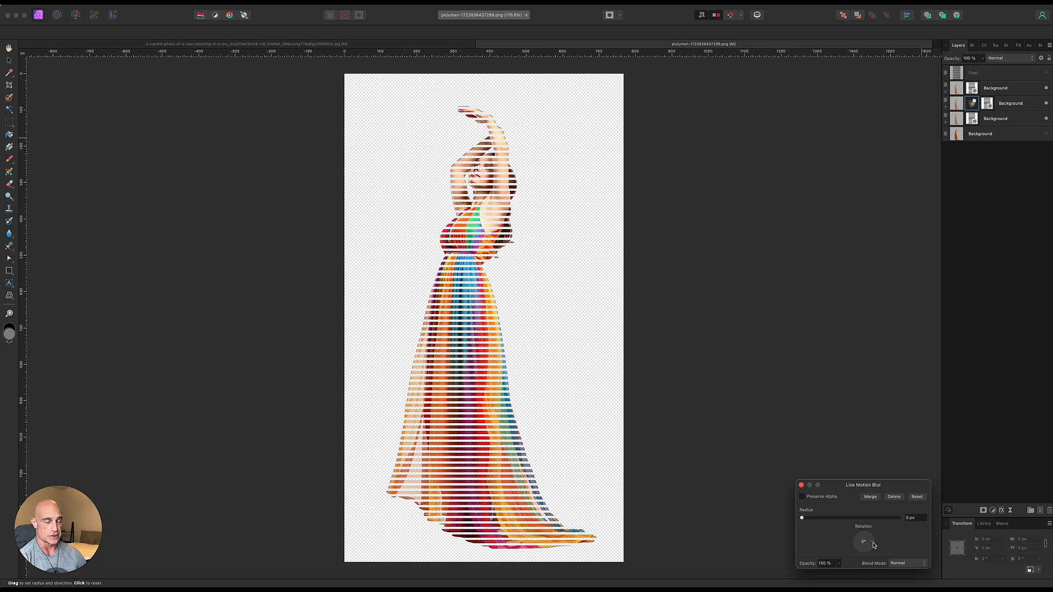
left_click_drag(802, 518, 890, 533)
left_click(801, 486)
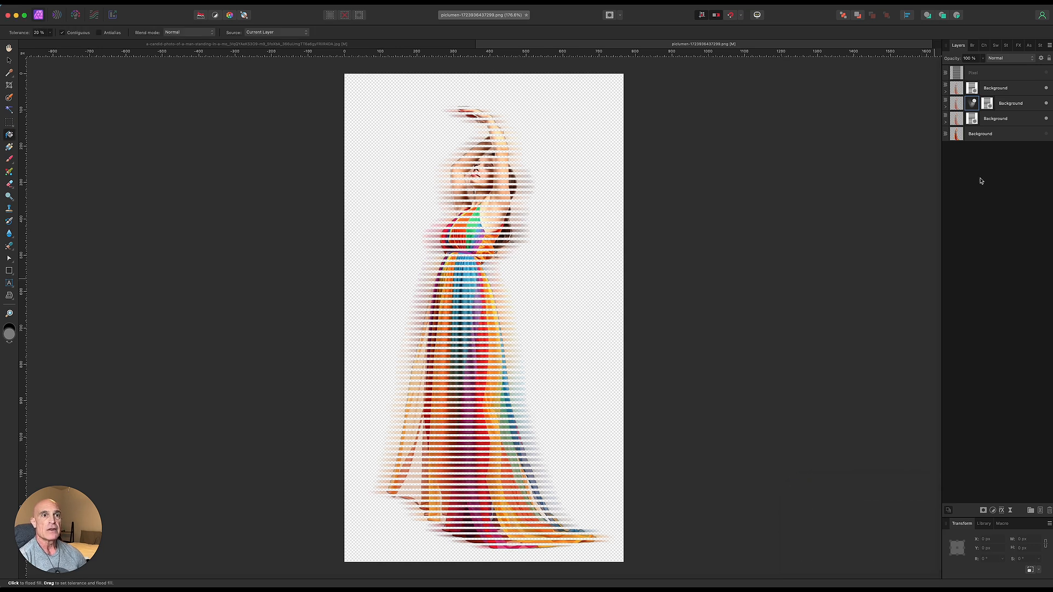
- Add a live Motion Blur with a 100 px radius to the lowest striped copy
left_click(1004, 120)
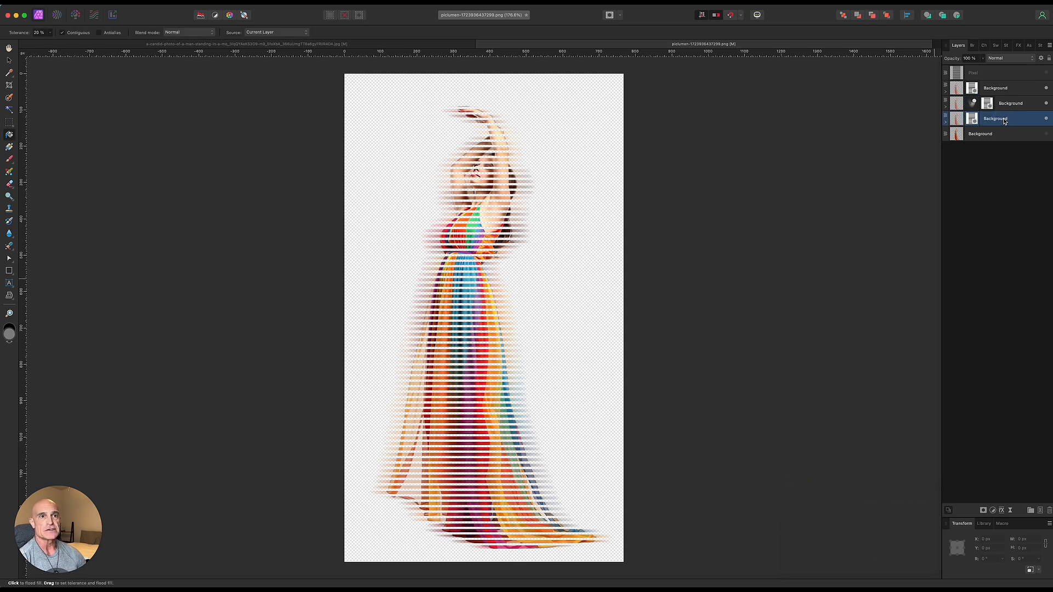
left_click(1010, 510)
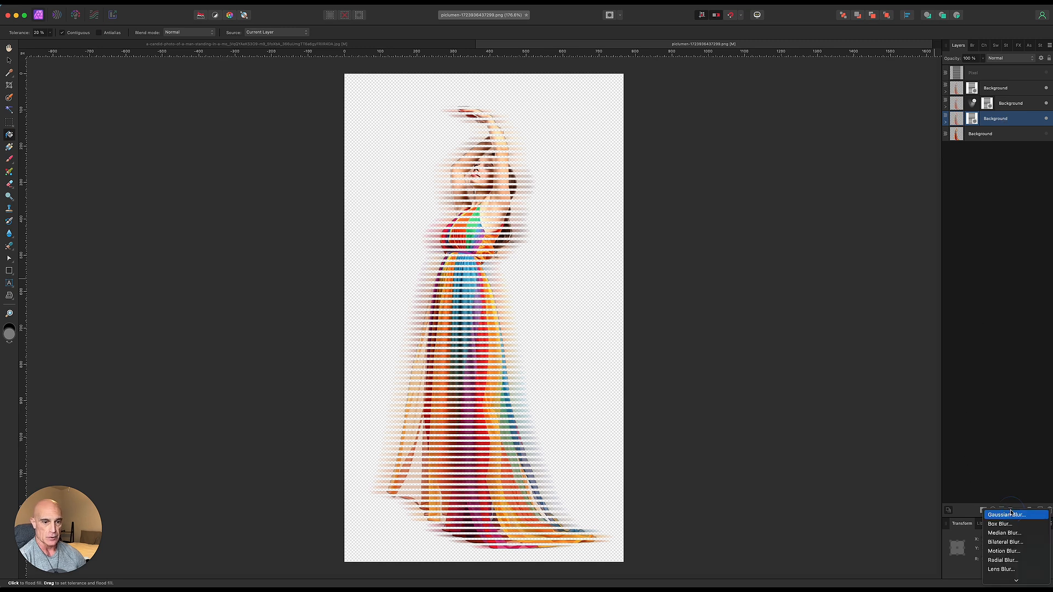
left_click(998, 551)
left_click_drag(799, 519, 921, 521)
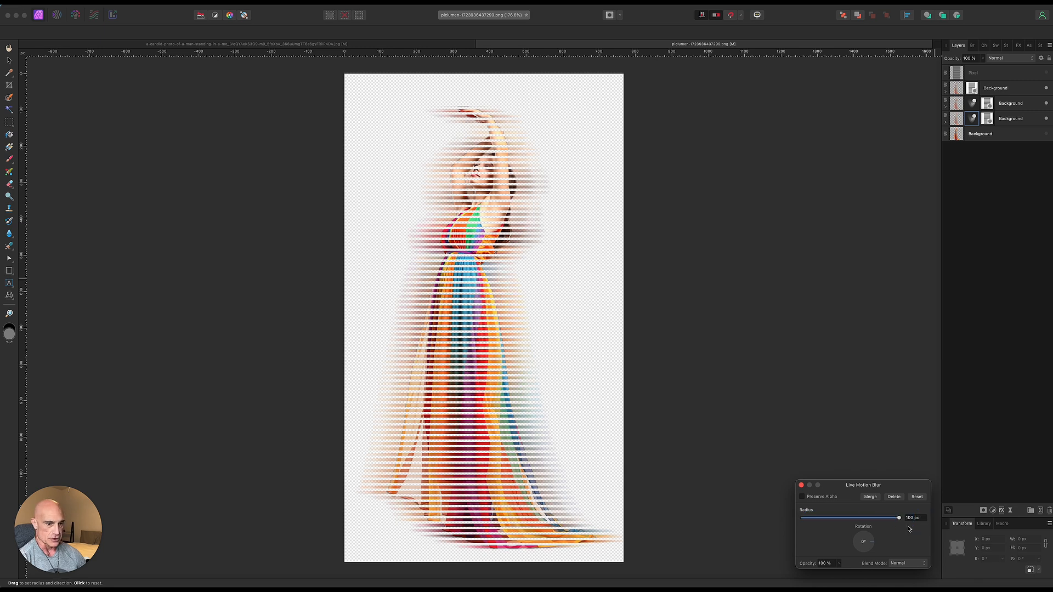
left_click(801, 485)
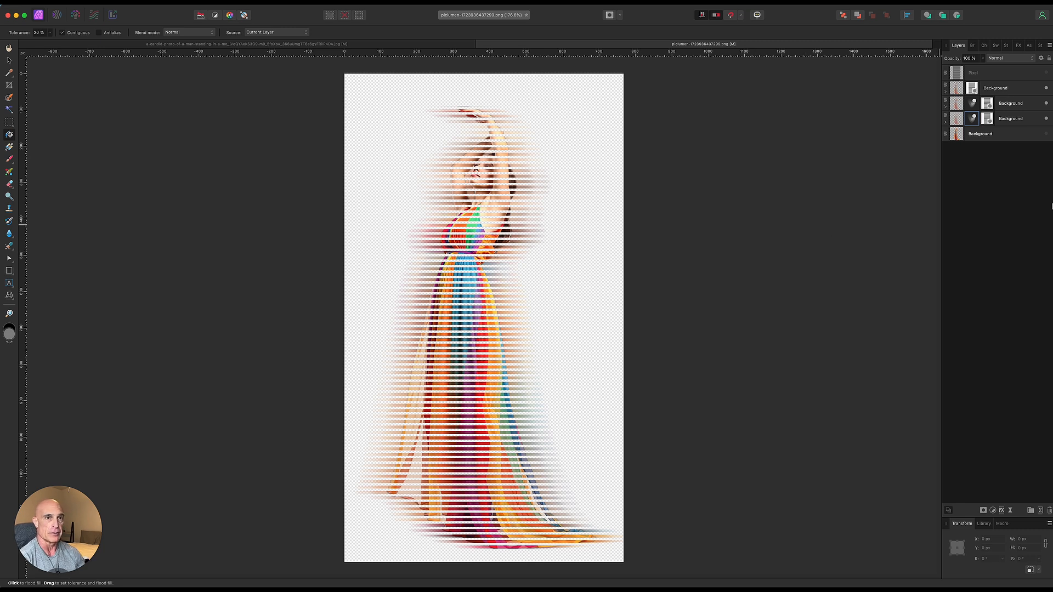
- Hide the three striped copies and show the original woman layer at the bottom of the stack
left_click(1046, 88)
left_click(1045, 103)
left_click(1046, 119)
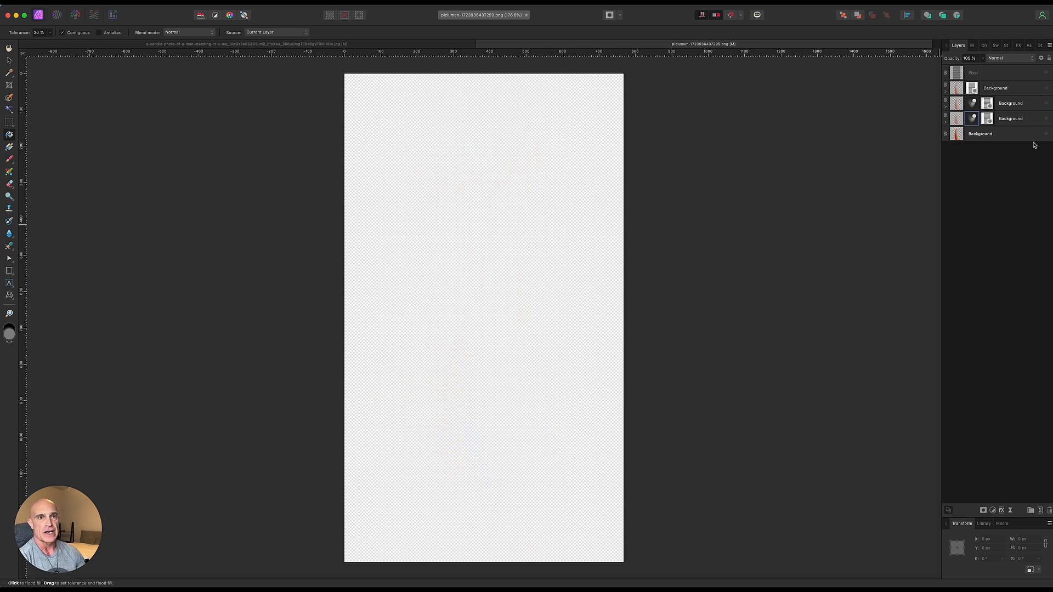
left_click(1046, 134)
- Add a Black & White adjustment directly above the original woman layer
left_click(1013, 139)
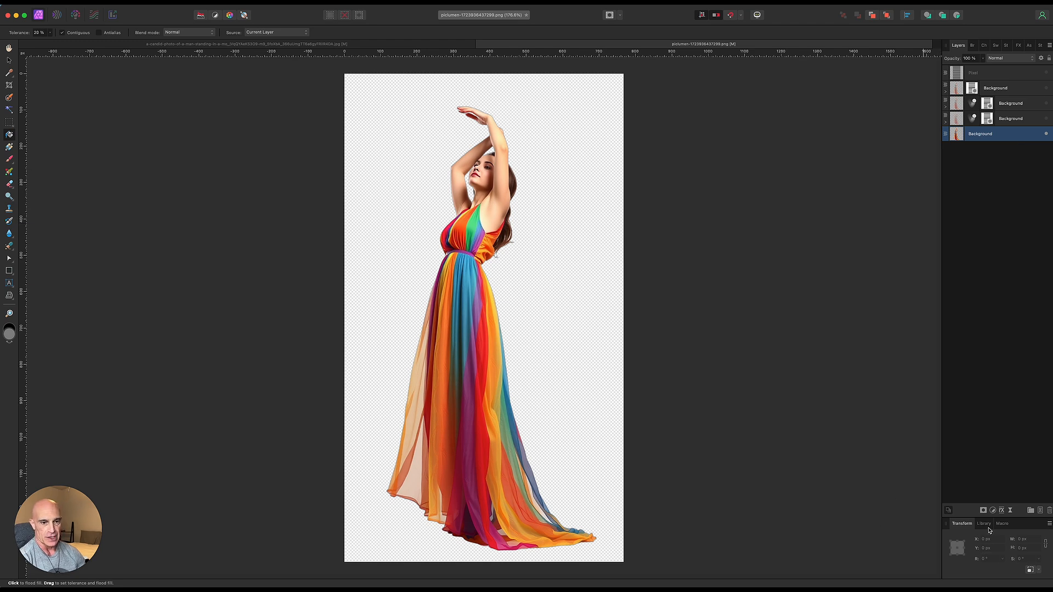
left_click(993, 511)
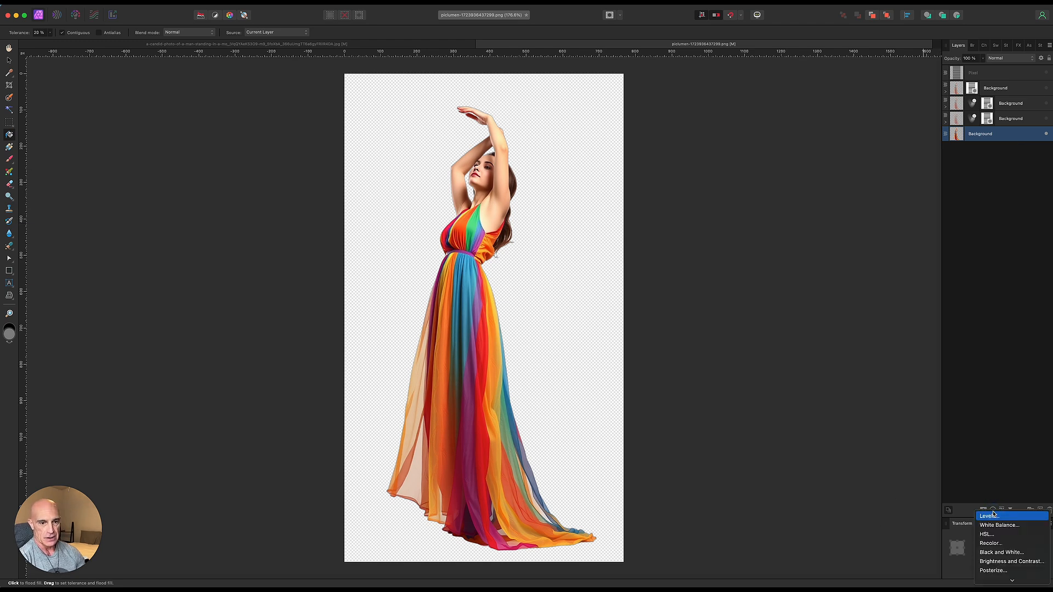
left_click(993, 553)
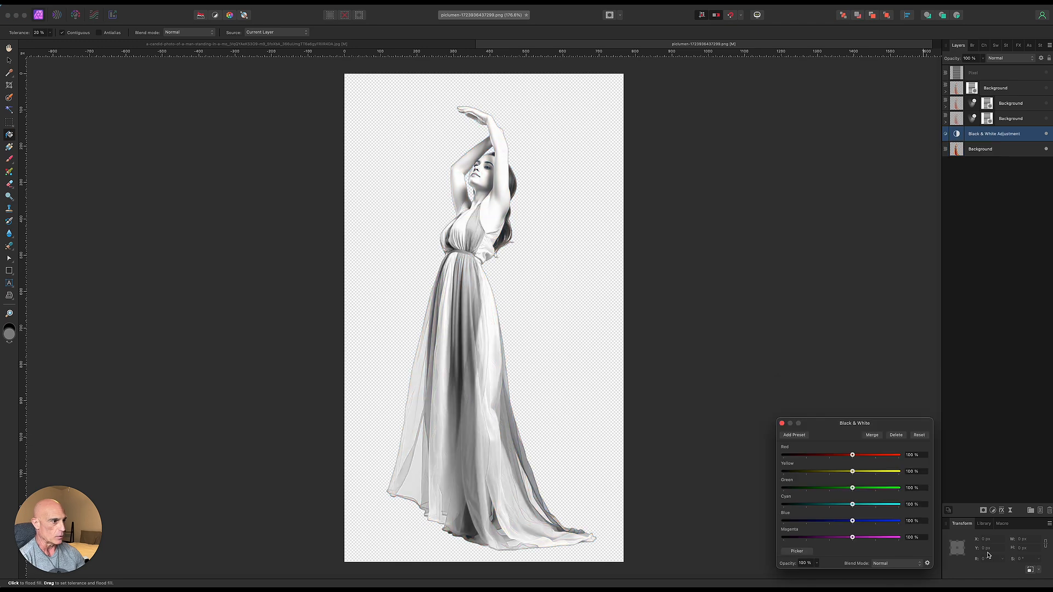
- Lower the Red value of the Black & White adjustment to about 26% to darken the woman's skin and dress
left_click_drag(852, 458, 834, 459)
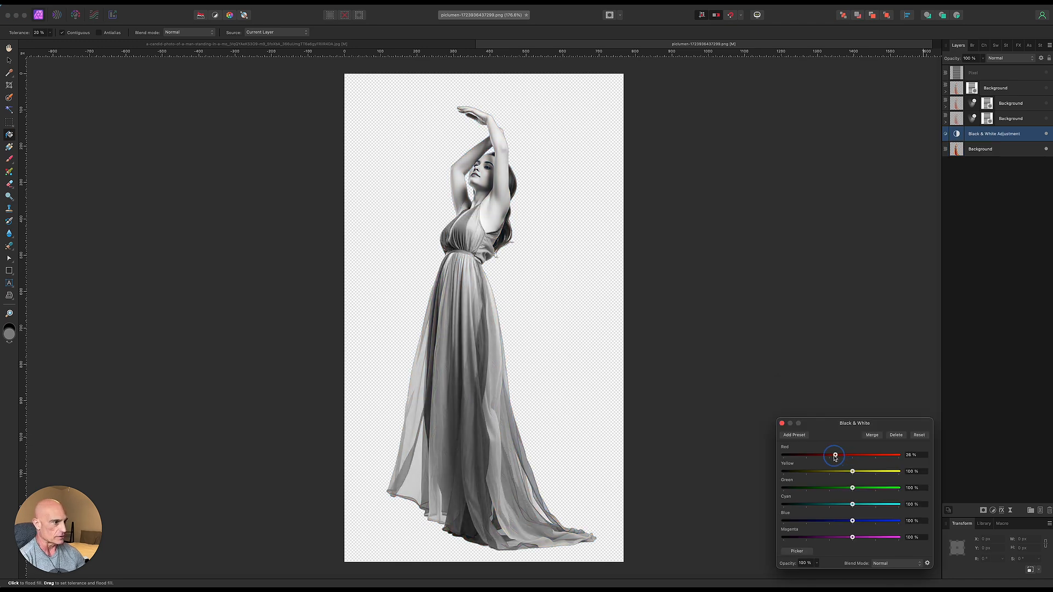
left_click_drag(833, 457, 834, 458)
left_click(782, 423)
- Nest the Black & White adjustment inside the original woman layer and bake it in with Rasterize & Trim
left_click_drag(956, 133, 957, 152)
left_click(998, 137)
right_click(998, 137)
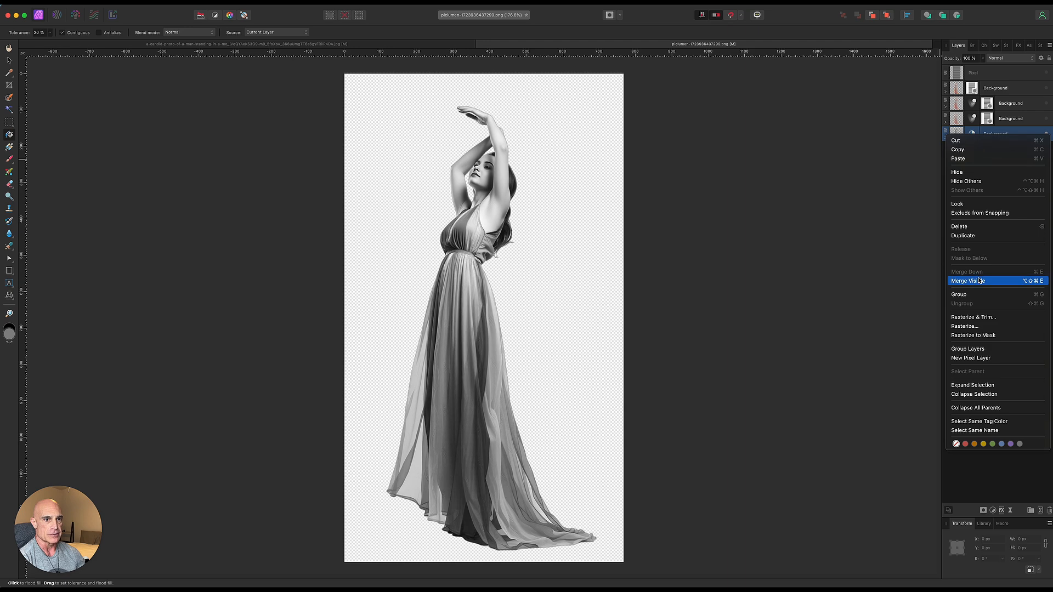
left_click(973, 317)
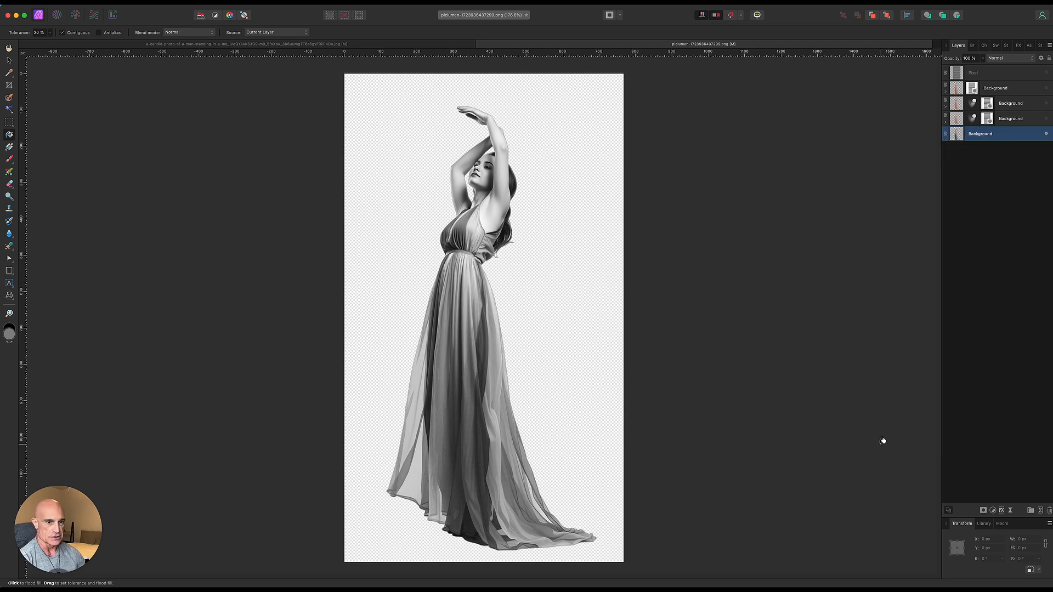
- Add a live Gaussian Blur of about 2 px to the grayscale woman layer and rasterize it
left_click(1011, 510)
left_click(996, 516)
left_click_drag(808, 548, 827, 552)
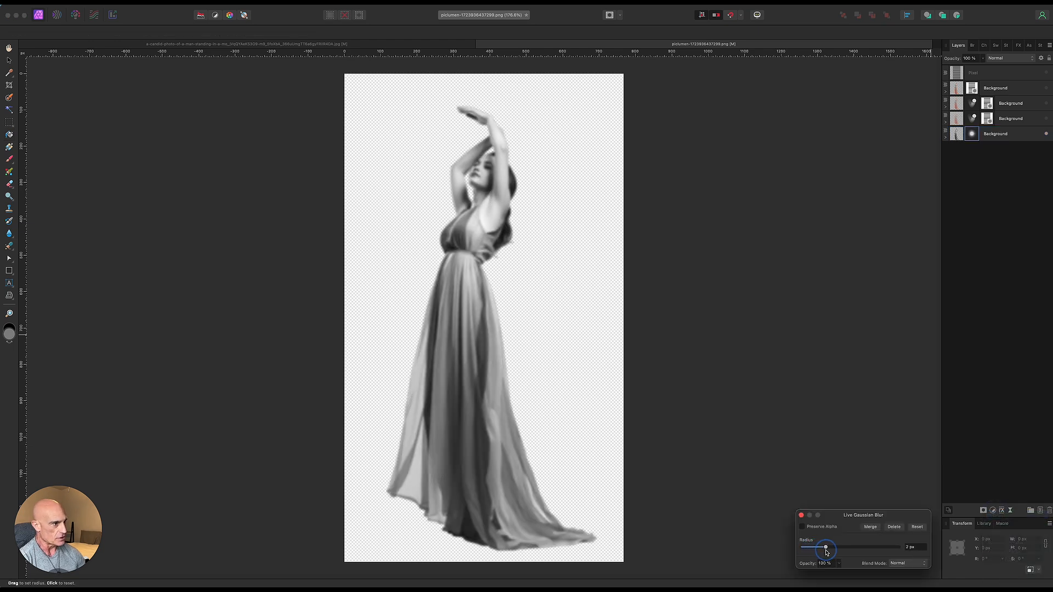
left_click(802, 517)
left_click(1006, 134)
right_click(1006, 134)
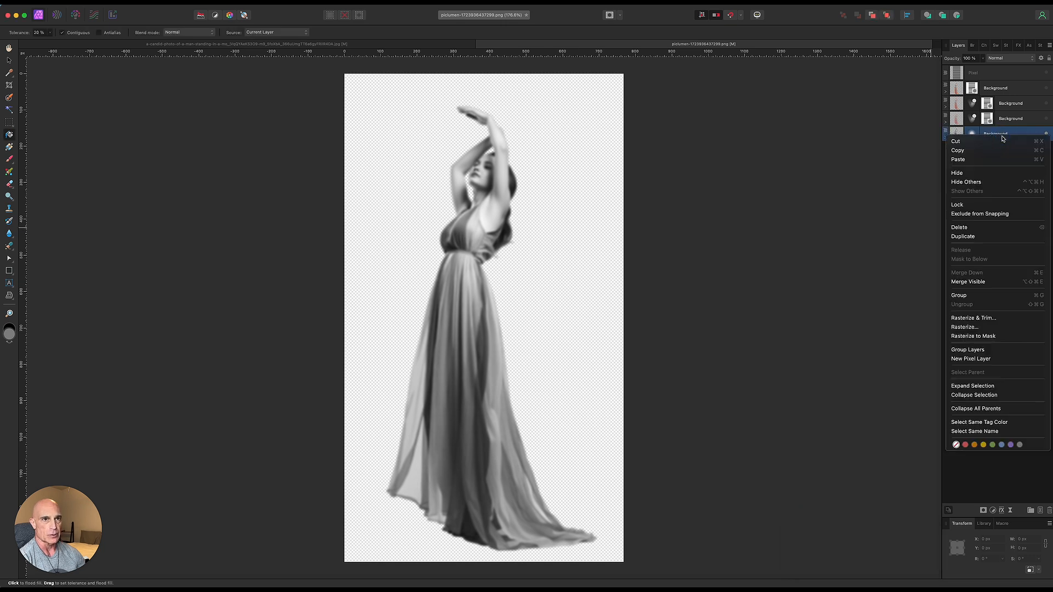
left_click(981, 326)
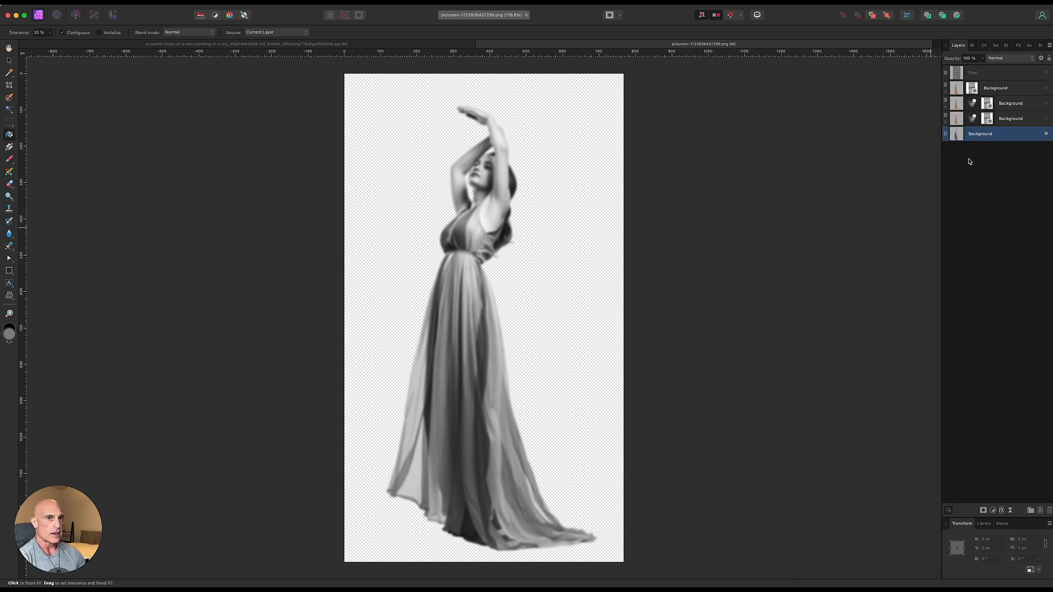
- Copy the blurred grayscale woman layer and create a new document from the clipboard
right_click(992, 138)
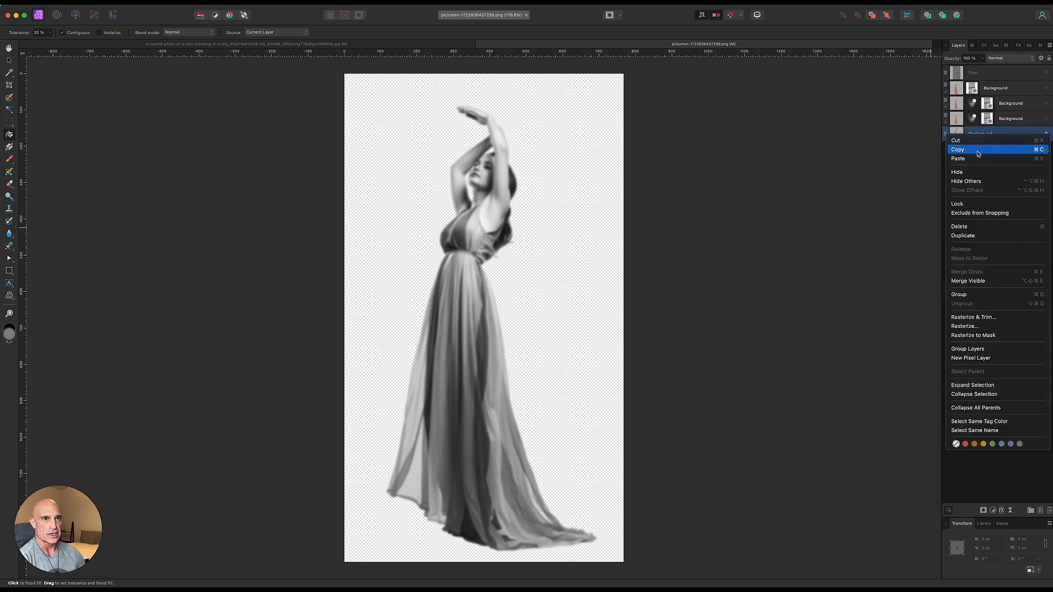
left_click(977, 154)
key("ctrl+Down")
left_click(171, 110)
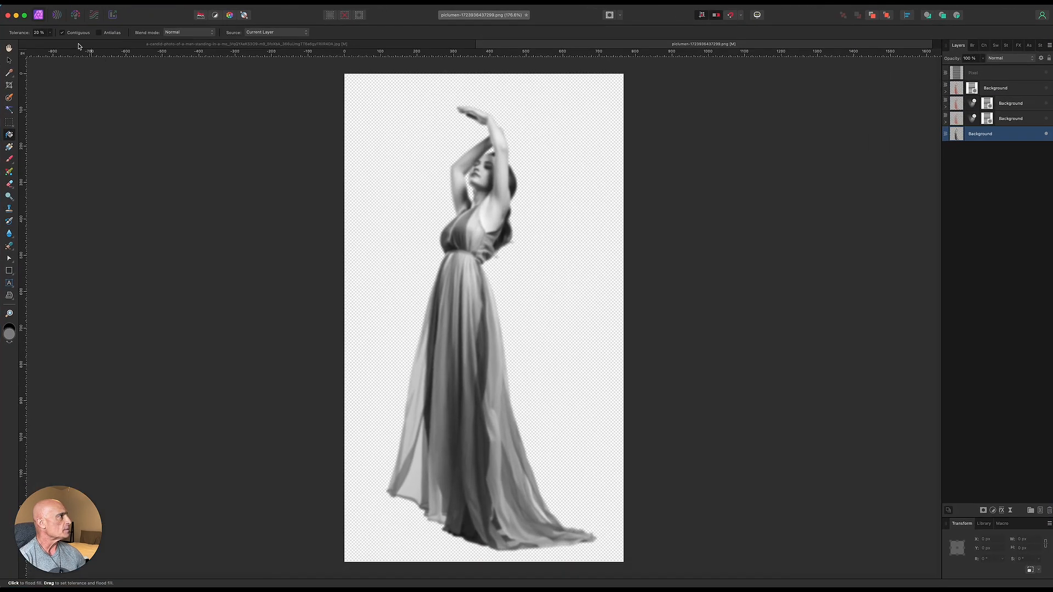
left_click(74, 5)
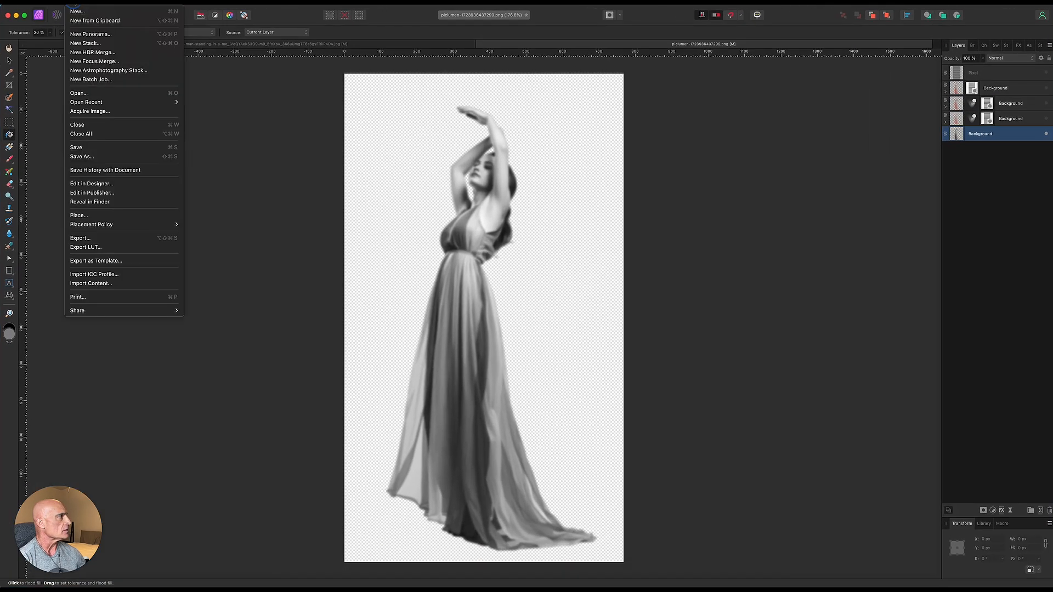
left_click(77, 23)
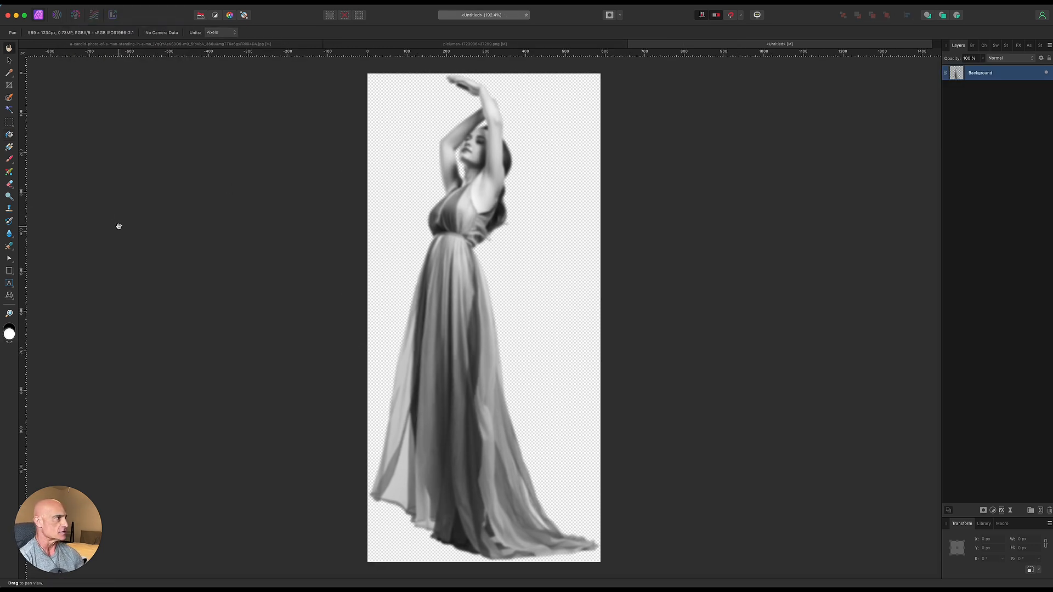
- Export the new document as a PNG named displace.png in the Hologram folder
left_click(76, 5)
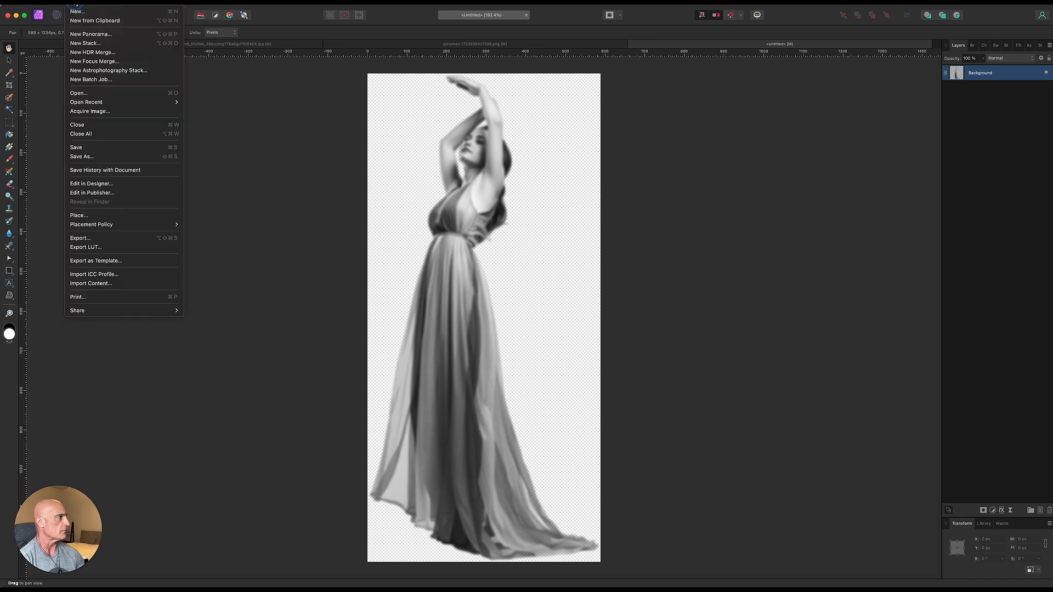
left_click(83, 238)
left_click(536, 106)
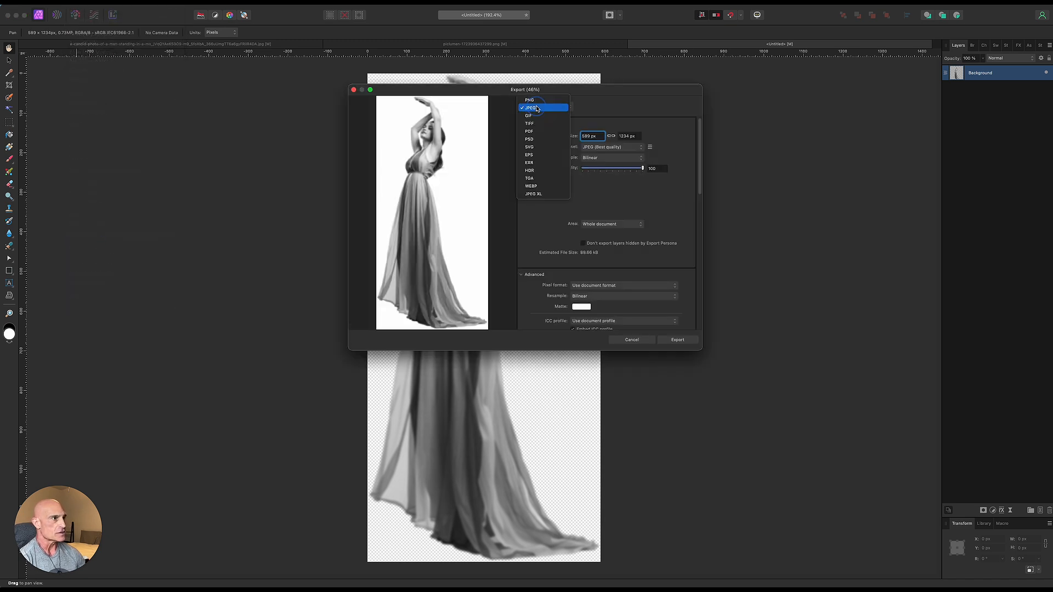
left_click(529, 99)
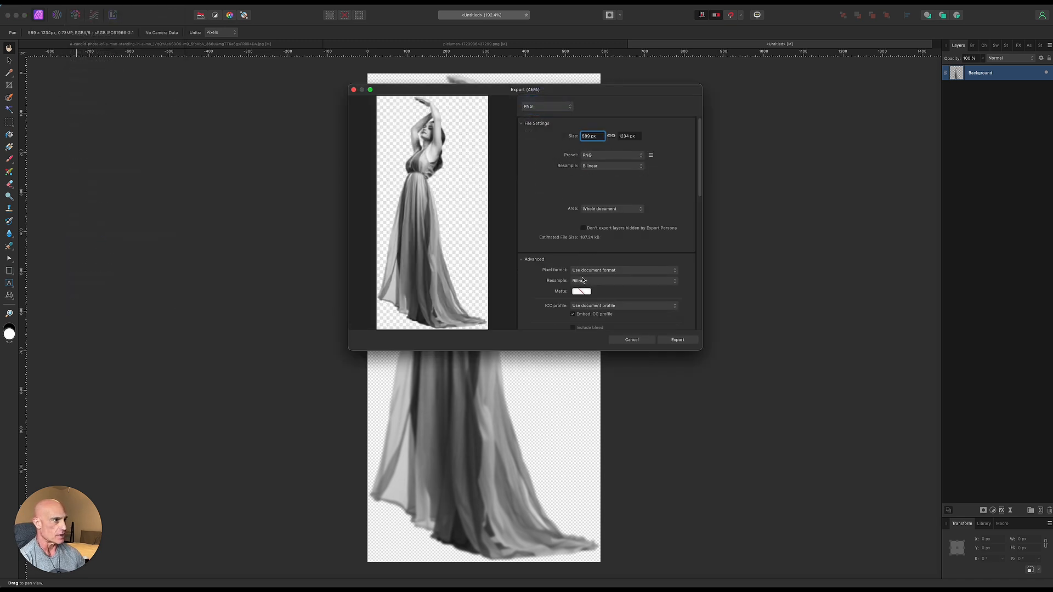
left_click(676, 340)
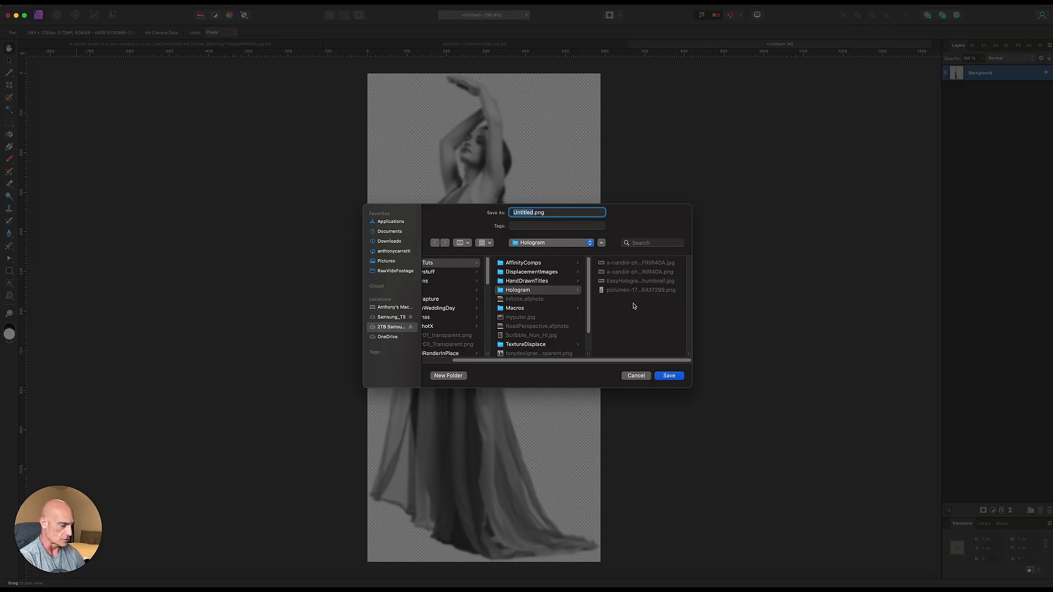
type("displace")
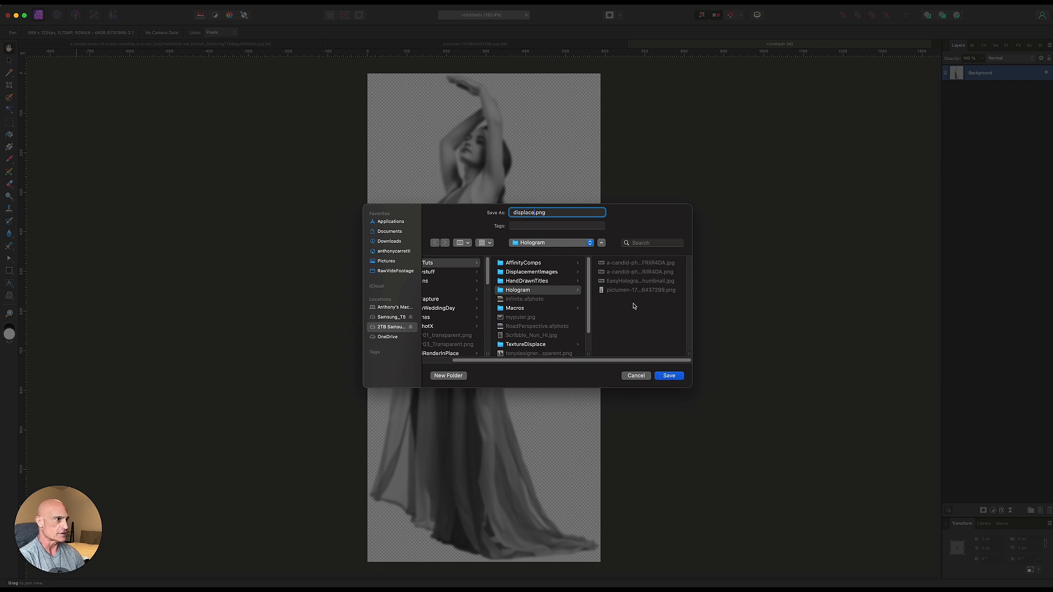
left_click(669, 376)
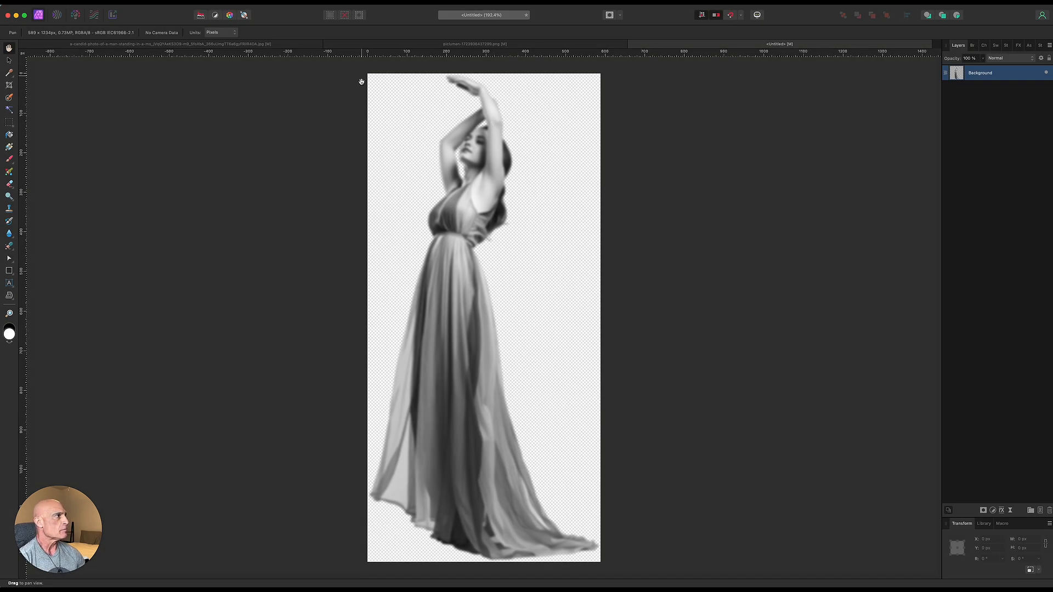
- Return to the woman cutout document and show the three striped copies again
left_click(589, 45)
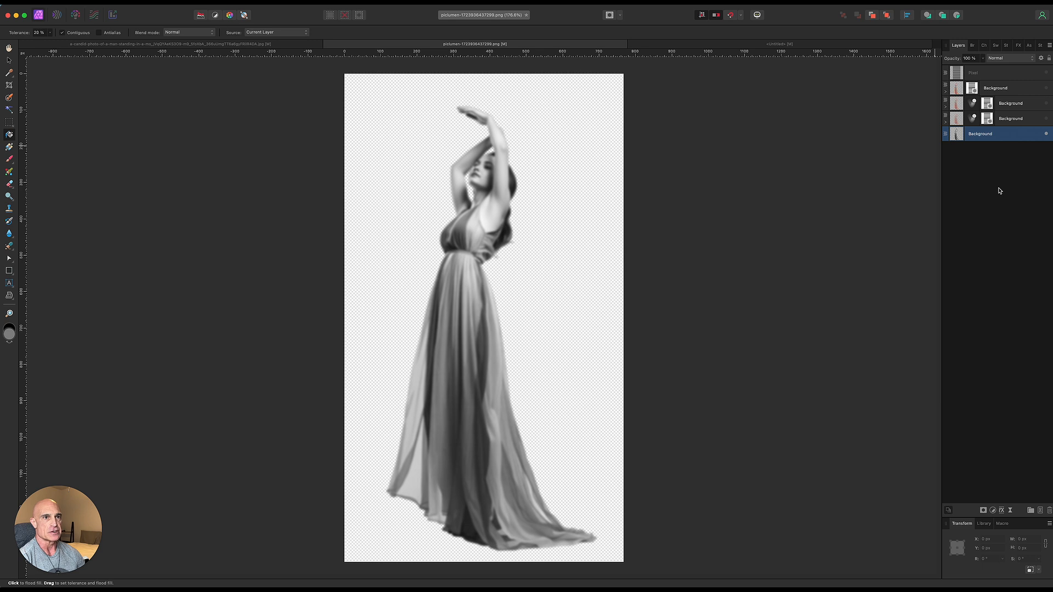
left_click(1046, 88)
left_click(1046, 103)
left_click(1046, 118)
- Add a live Displace filter to the topmost striped copy and load displace.png as its displacement map
left_click(1011, 87)
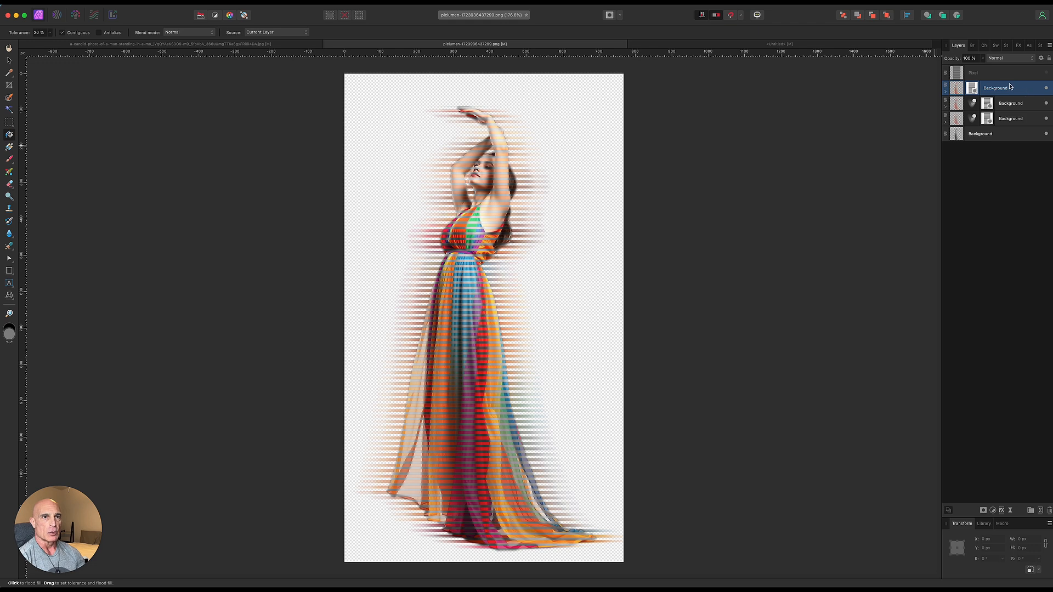
left_click(1011, 512)
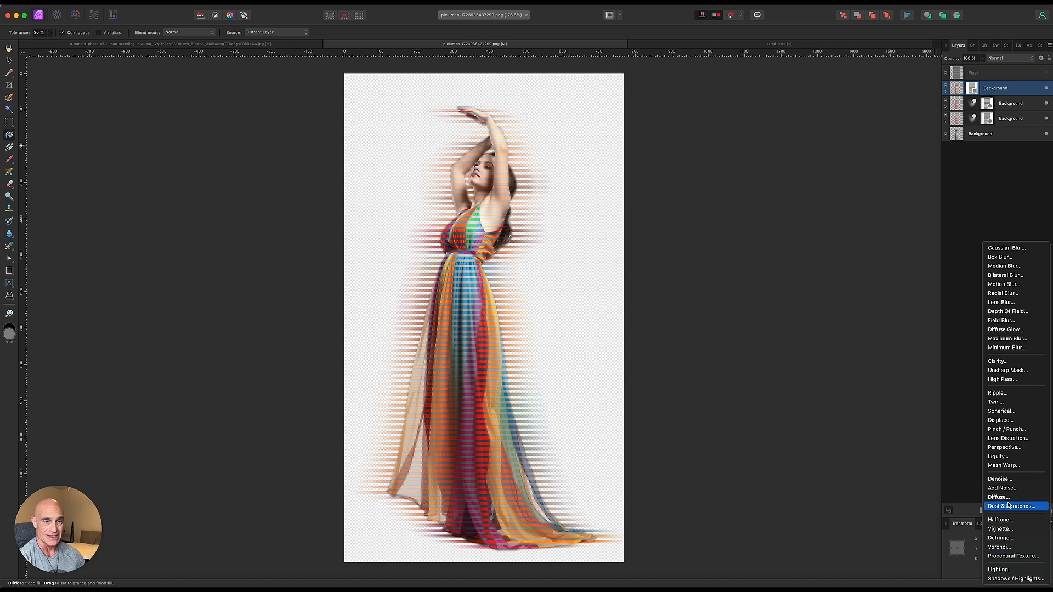
left_click(1005, 420)
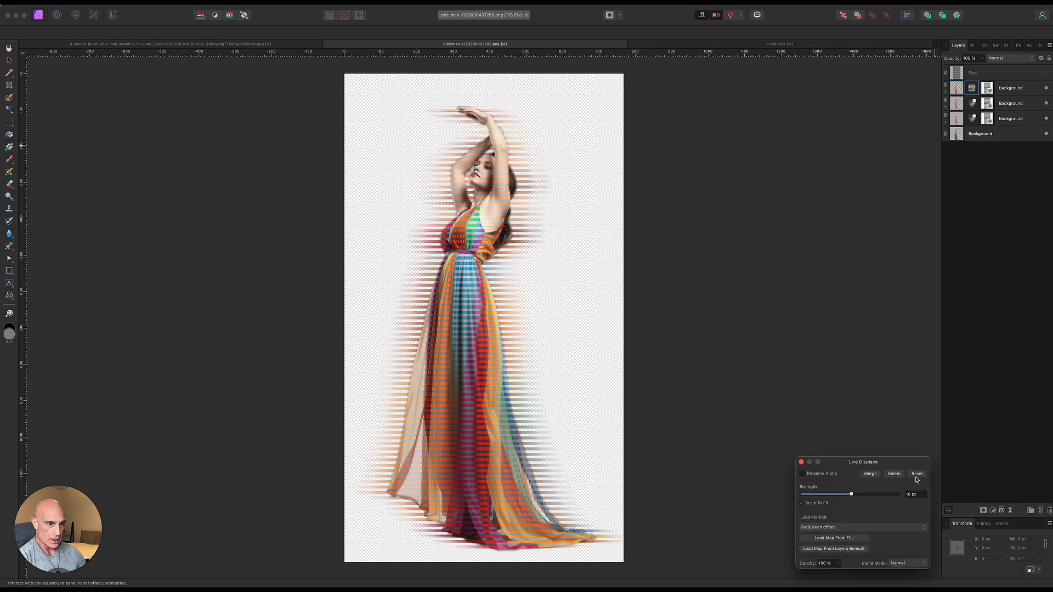
left_click(830, 539)
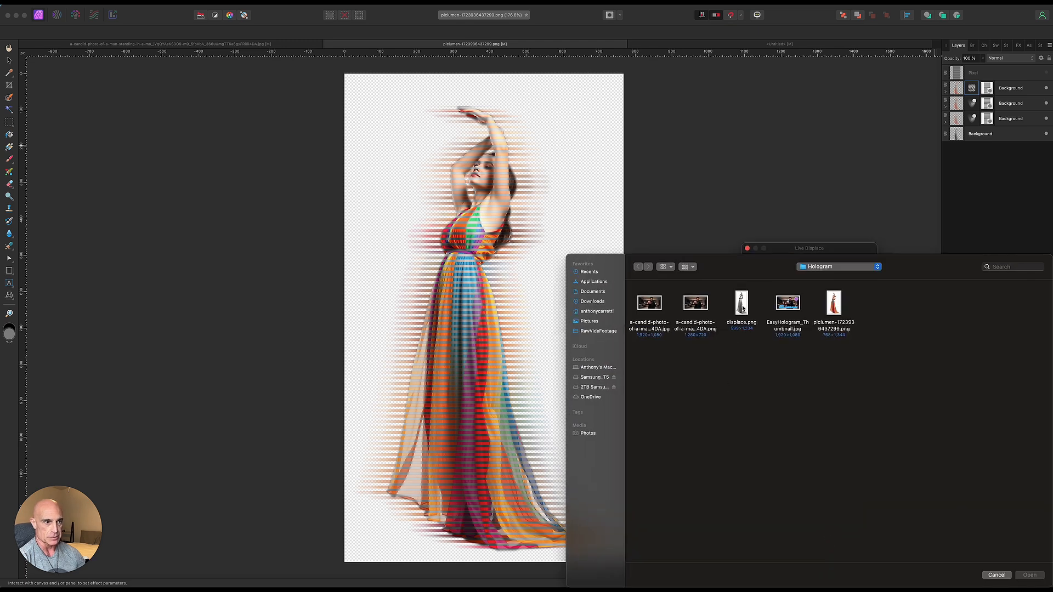
left_click(743, 309)
left_click(1029, 574)
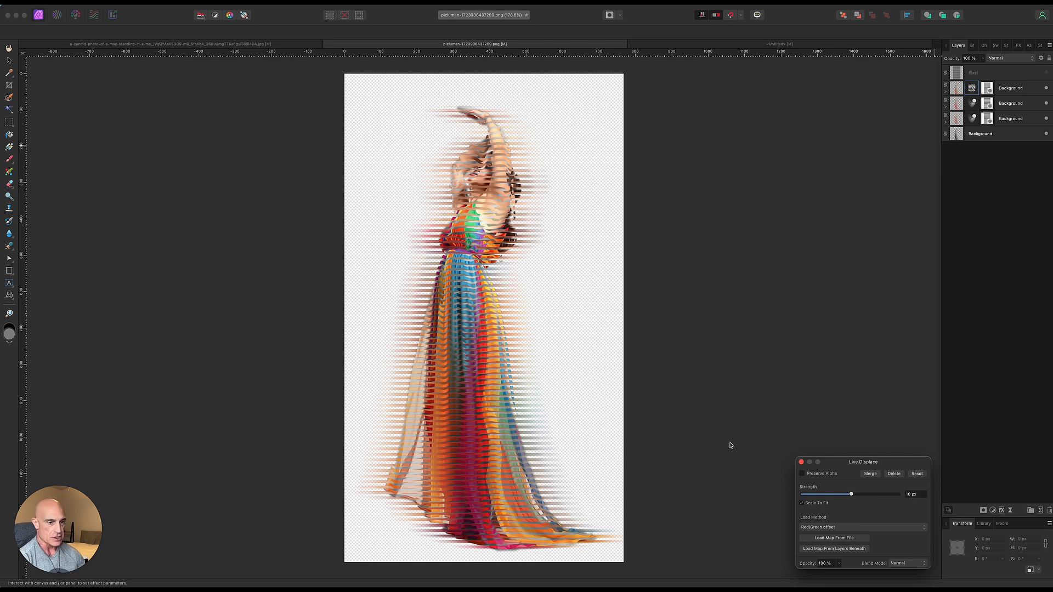
- Reduce the Displace strength to about 4 px and close the filter settings
left_click_drag(850, 495, 850, 495)
left_click(913, 496)
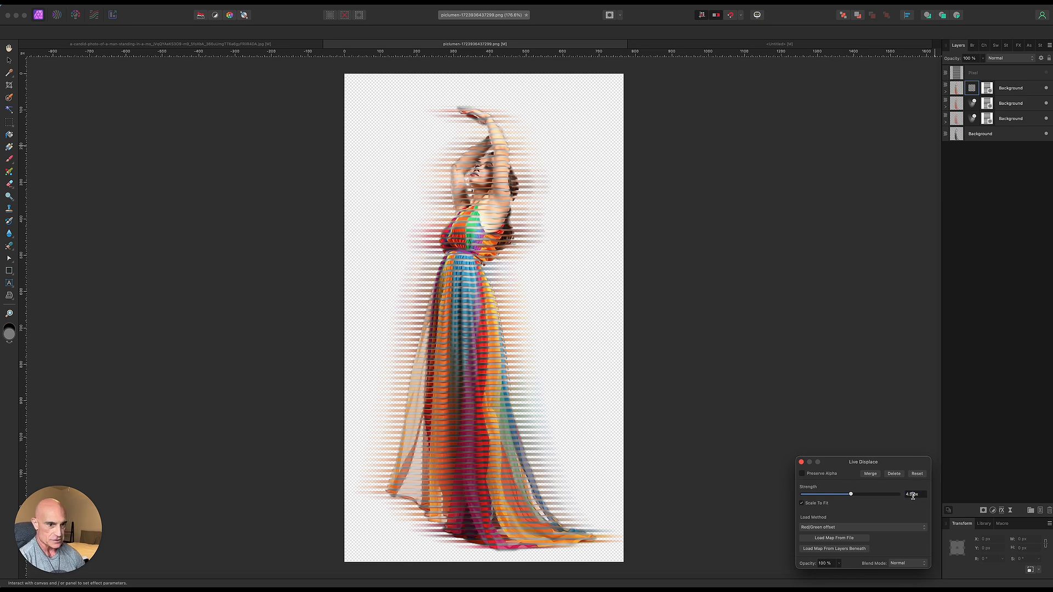
key("g")
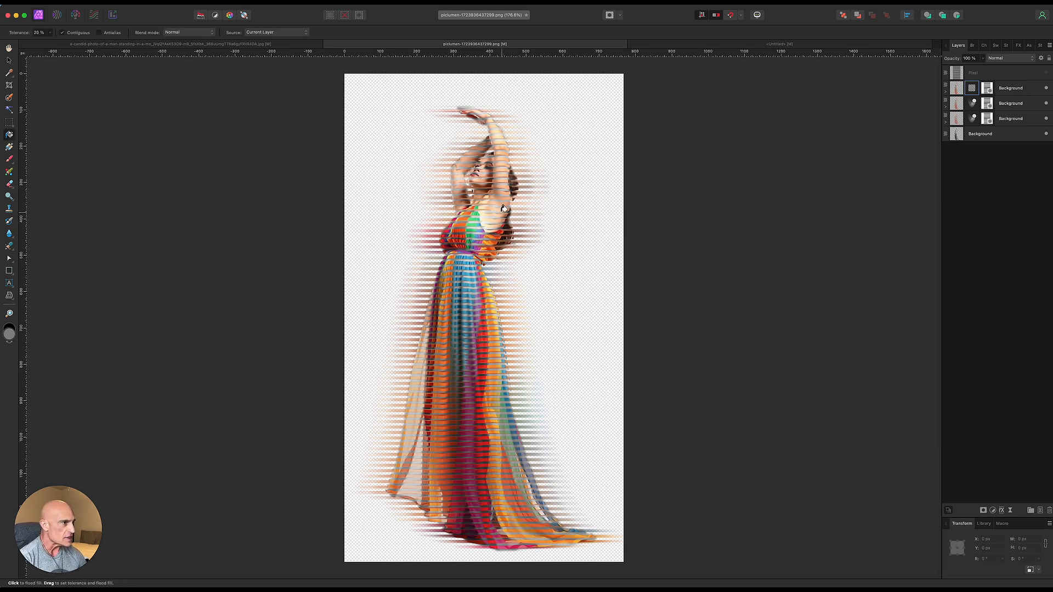
- Nudge the middle striped copy slightly upward and the lowest striped copy slightly downward
left_click(1013, 107)
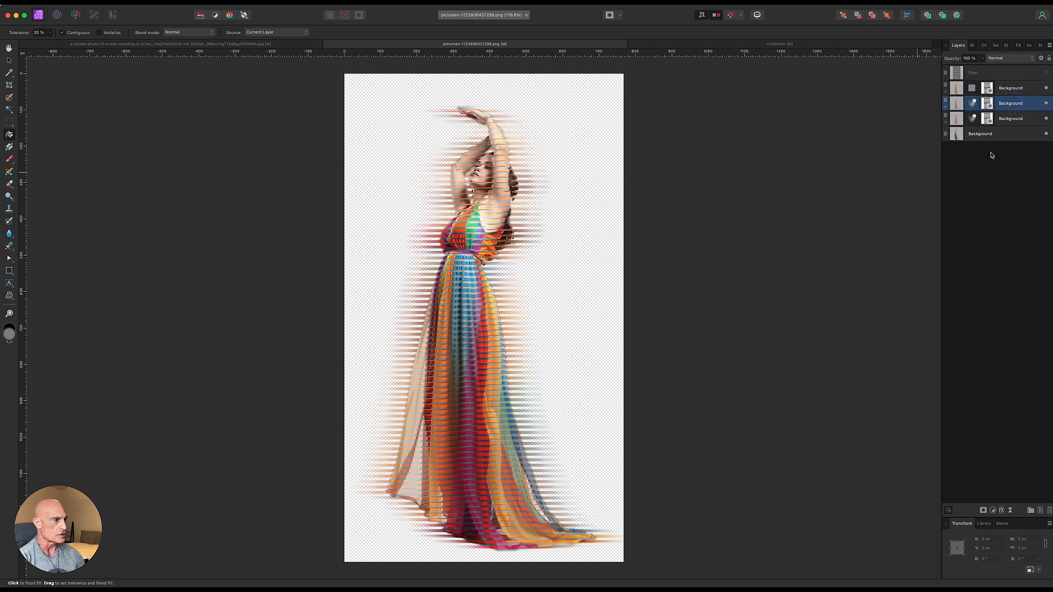
key("Up")
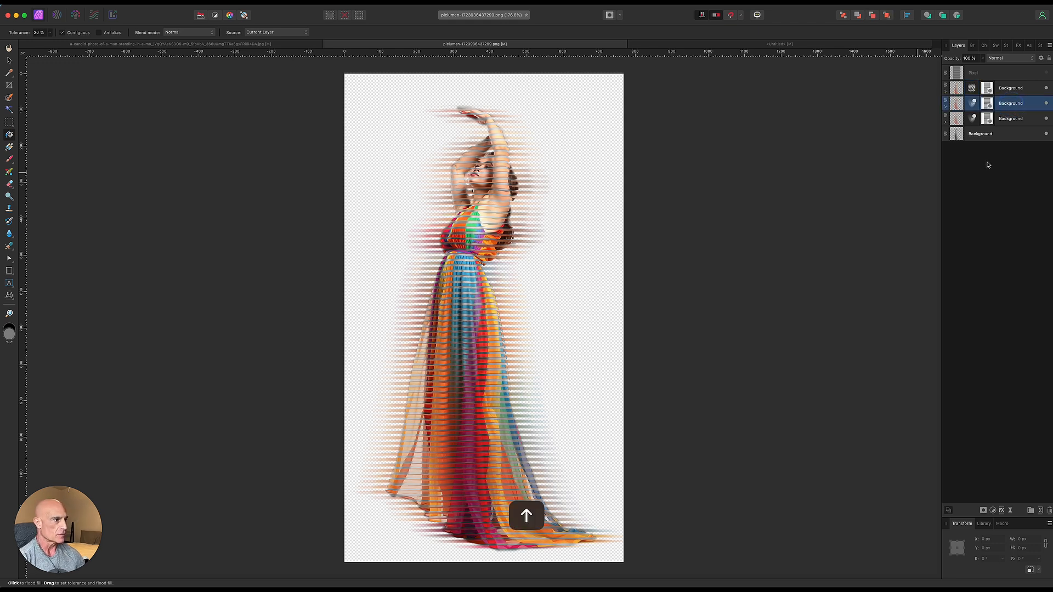
left_click(1012, 118)
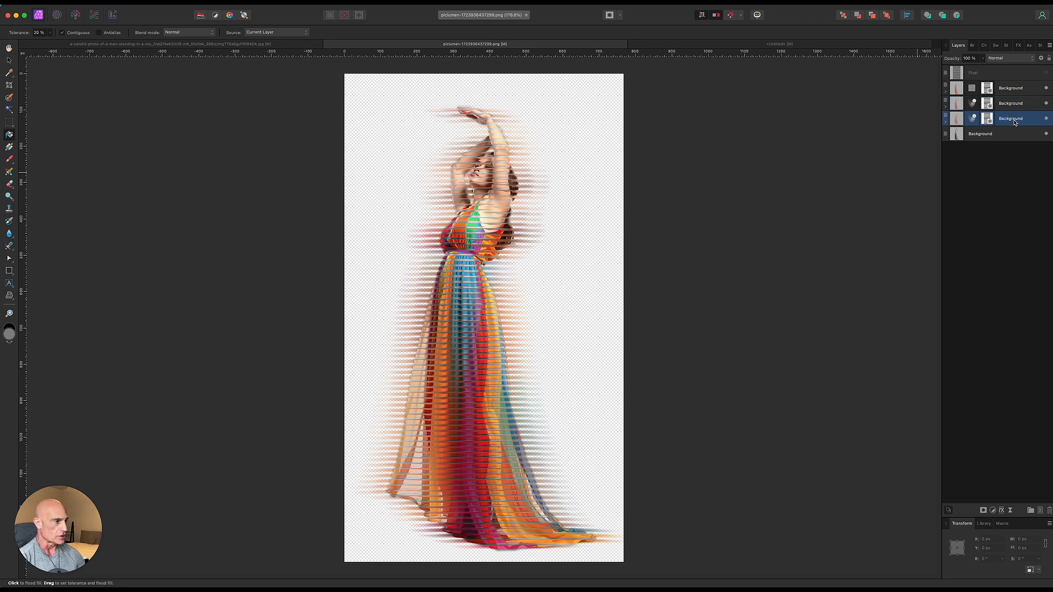
key("Down")
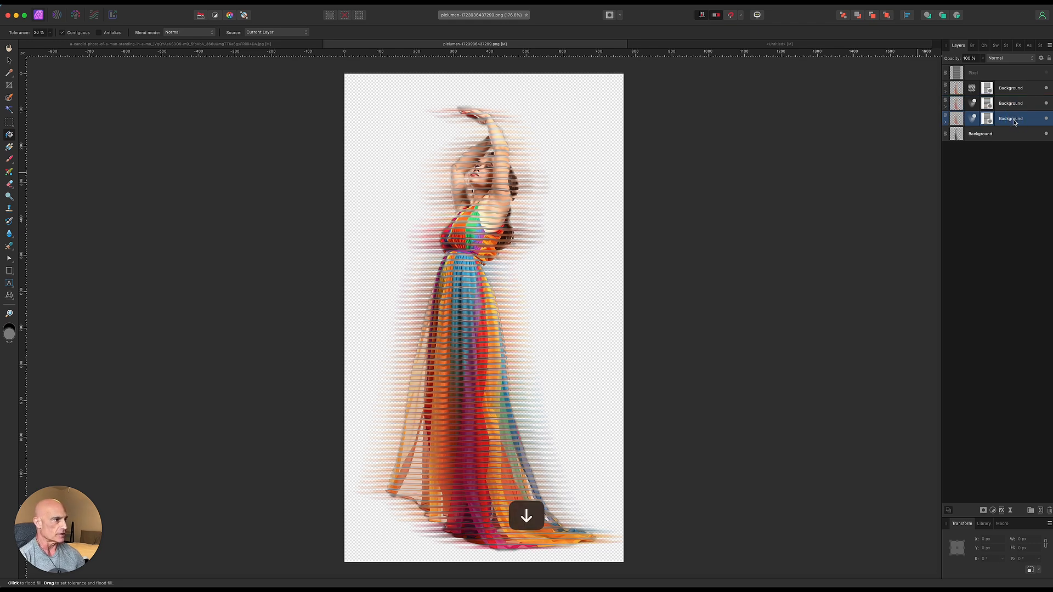
- Delete the hidden stripe pattern layer and flatten the four woman layers into one by grouping them and applying Rasterize & Trim
left_click(1021, 76)
key("Delete")
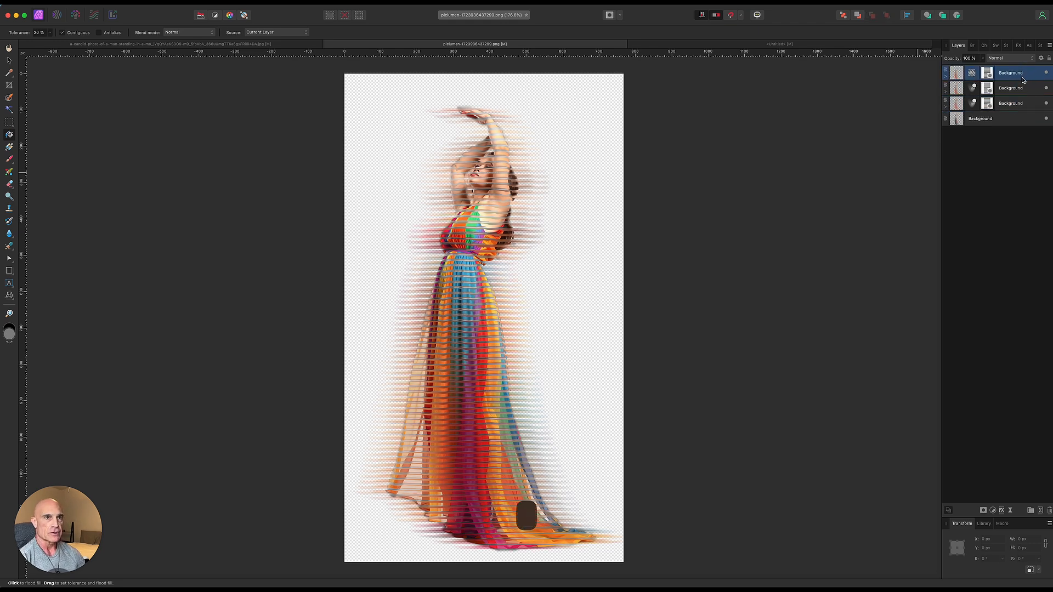
left_click(1012, 119, "shift")
right_click(1011, 120)
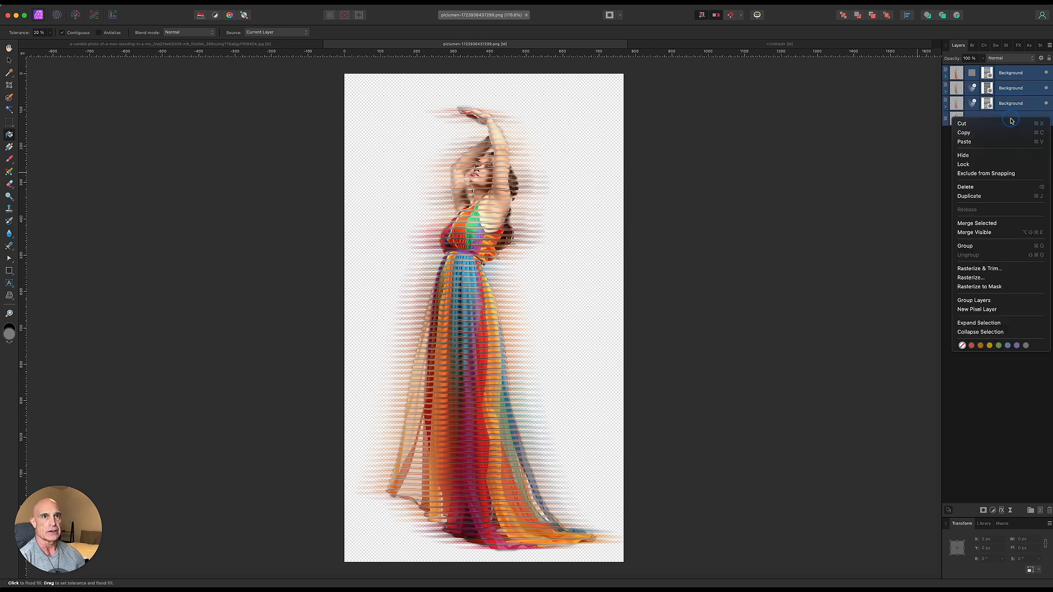
left_click(981, 246)
right_click(981, 73)
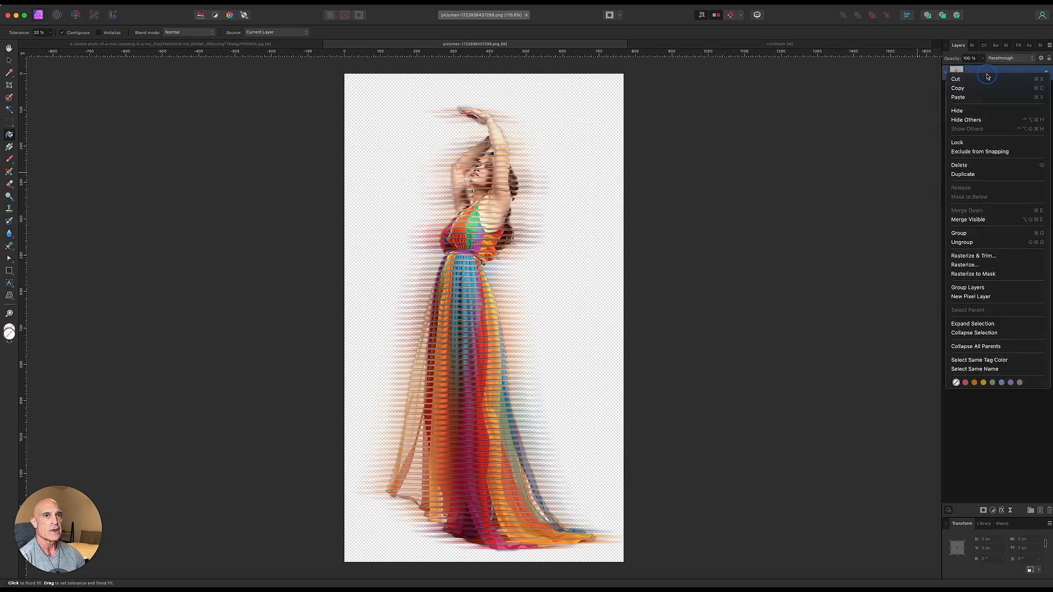
left_click(976, 257)
- Copy the flattened striped woman and paste her into the photo of the man holding the phone
right_click(985, 71)
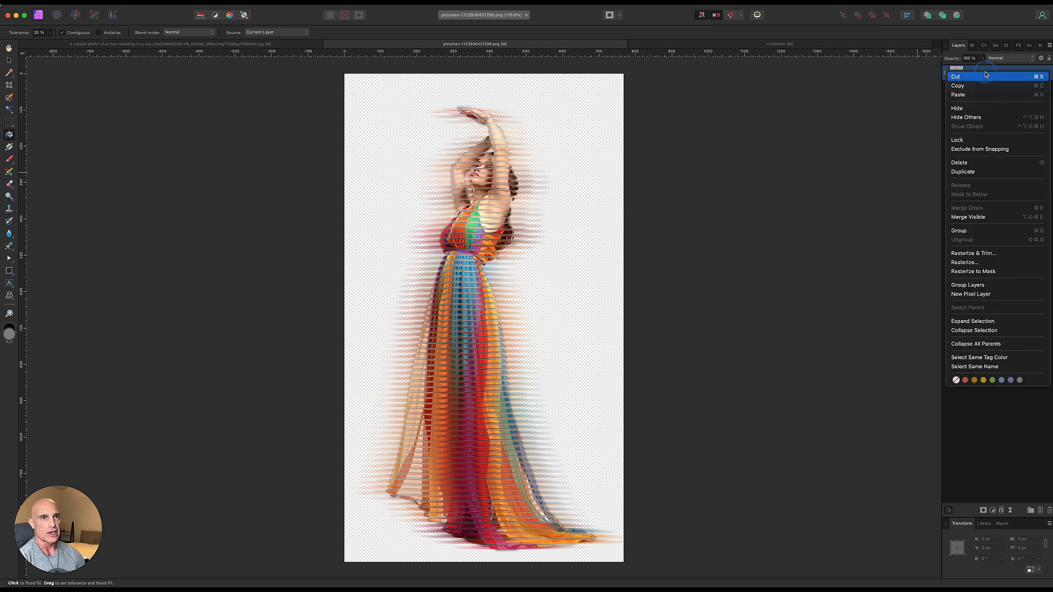
left_click(981, 86)
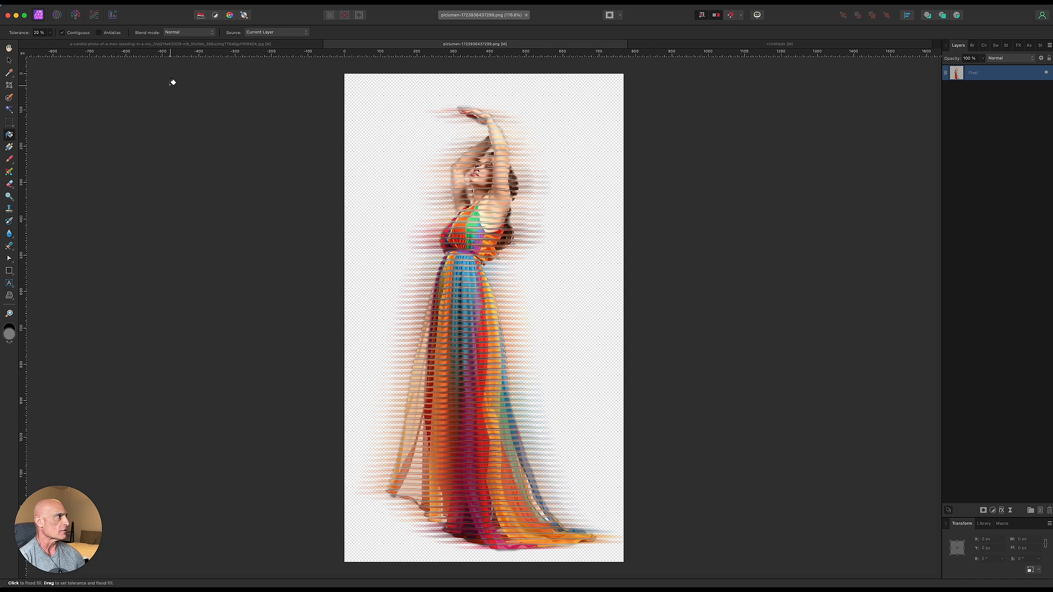
left_click(149, 44)
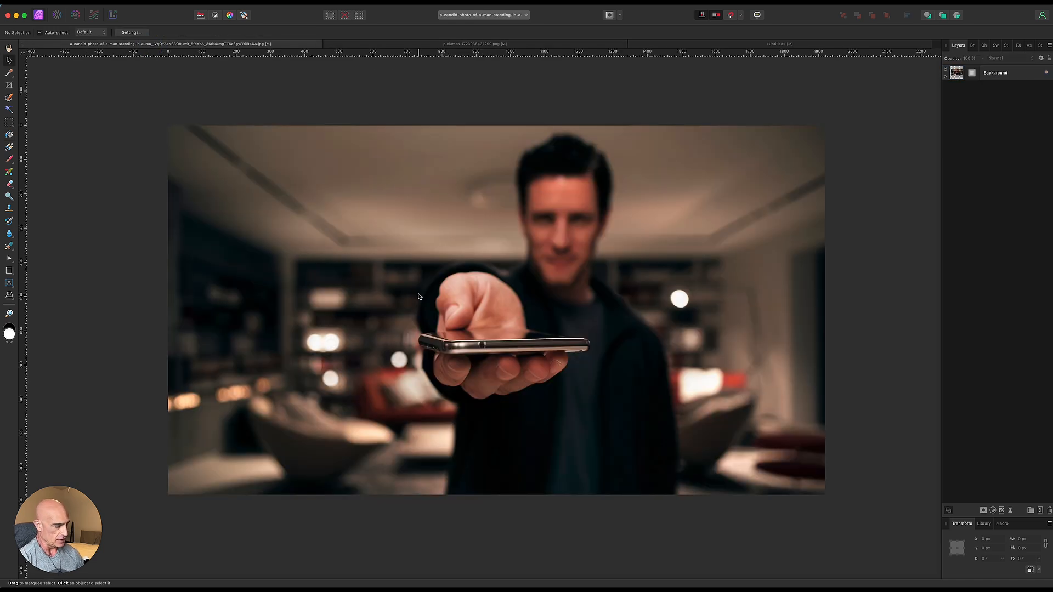
key("super+v")
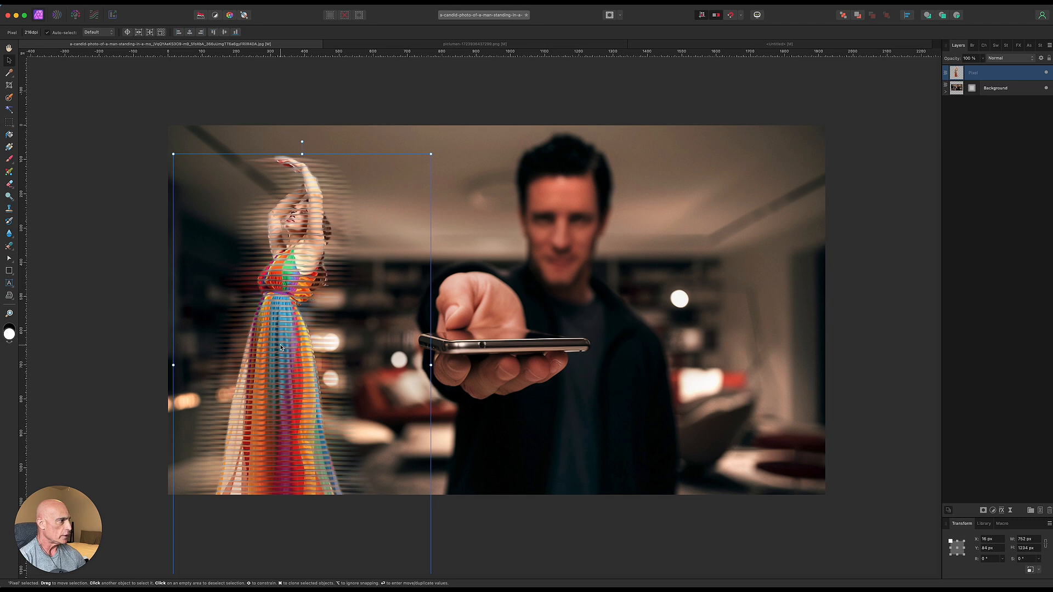
- Scale the pasted woman down to about 278 × 456 px and stand her on the phone in the man's hand
left_click_drag(173, 155, 475, 199)
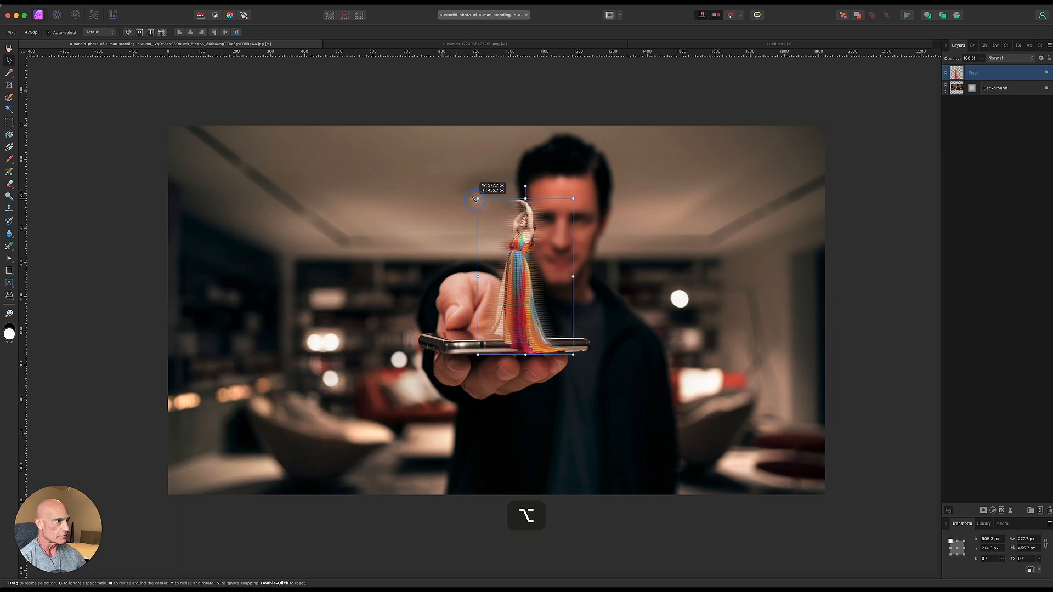
left_click_drag(520, 306, 508, 290)
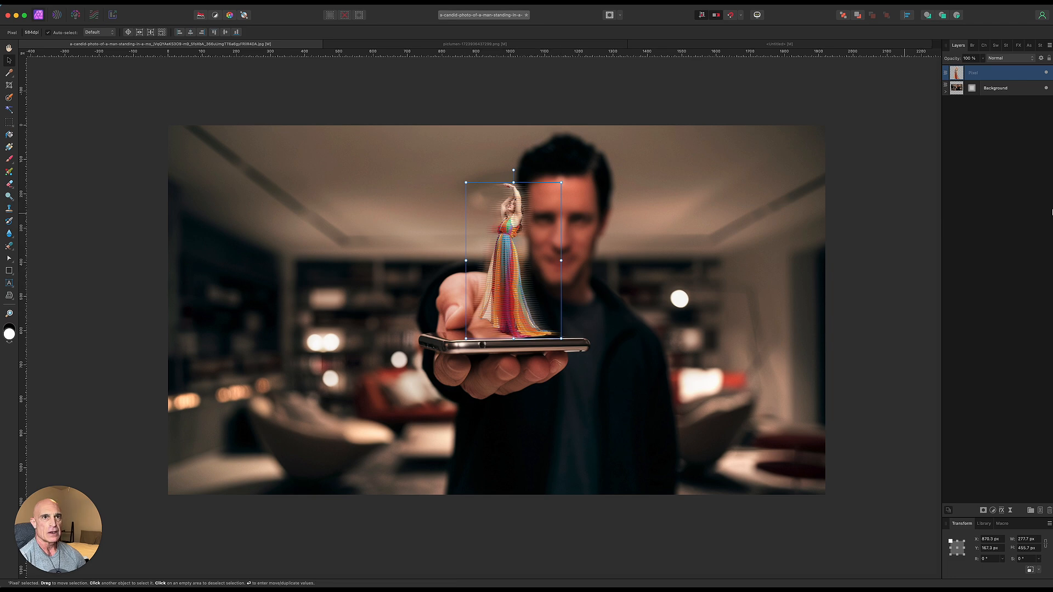
- Add a Recolor adjustment nested in the woman's layer, with a blue hue of about 203° and 100% saturation
left_click(993, 511)
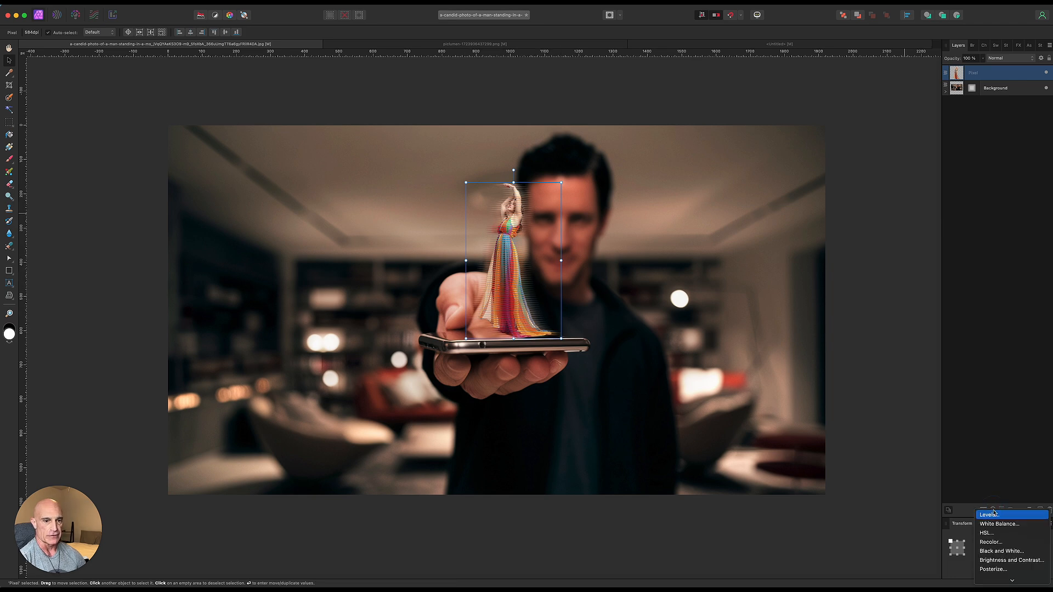
left_click(987, 541)
left_click_drag(956, 74, 957, 88)
left_click_drag(784, 518, 850, 534)
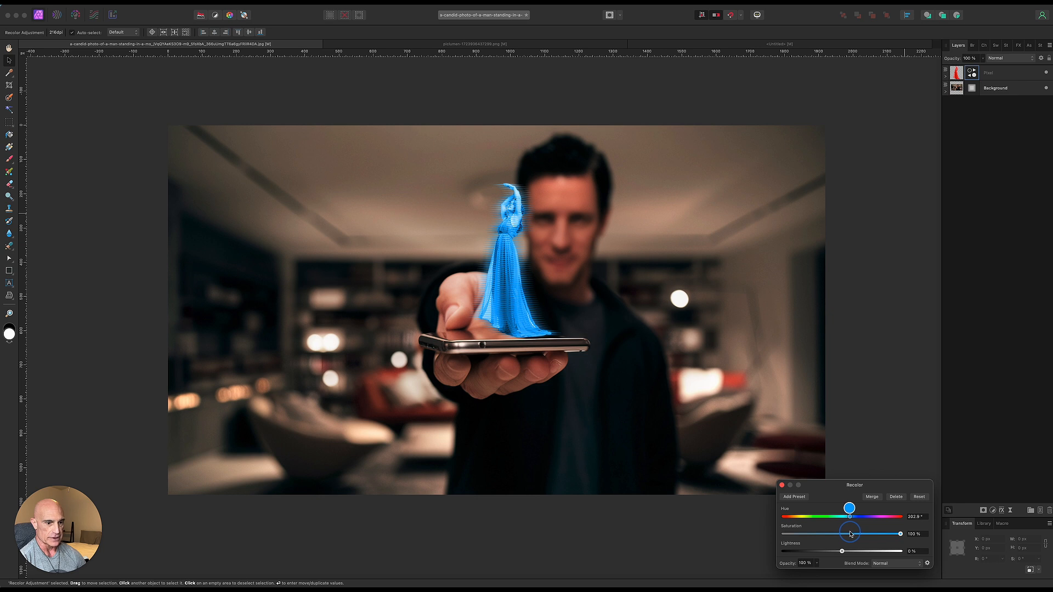
left_click_drag(849, 534, 851, 534)
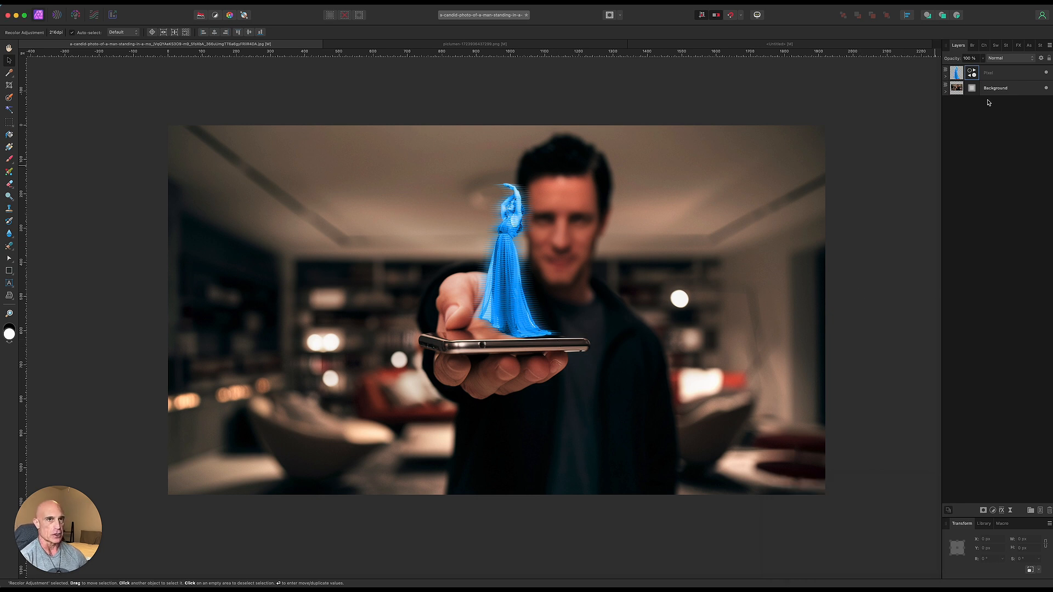
- Rasterize the recolored woman's layer to bake in the adjustment and duplicate the resulting blue layer
right_click(998, 74)
left_click(972, 257)
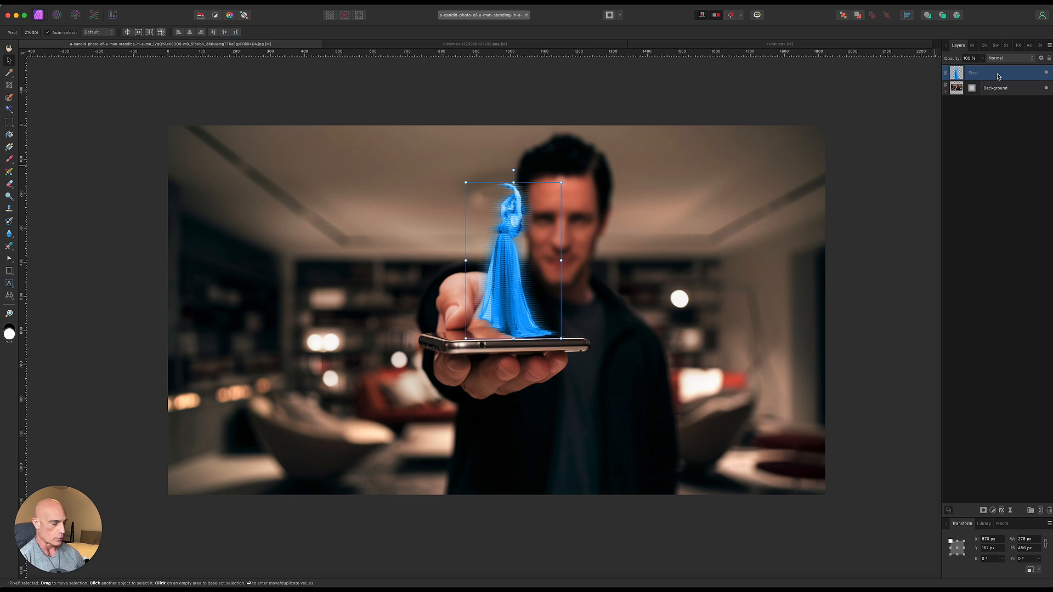
key("super+j")
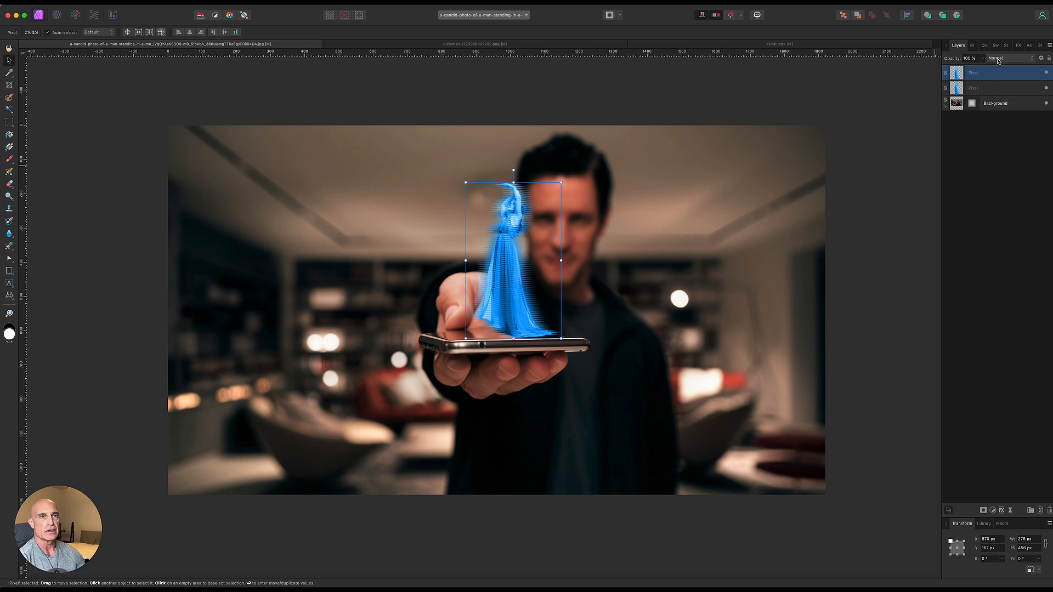
- Set the upper blue woman layer's blend mode to Screen and the lower one's to Overlay
left_click(998, 60)
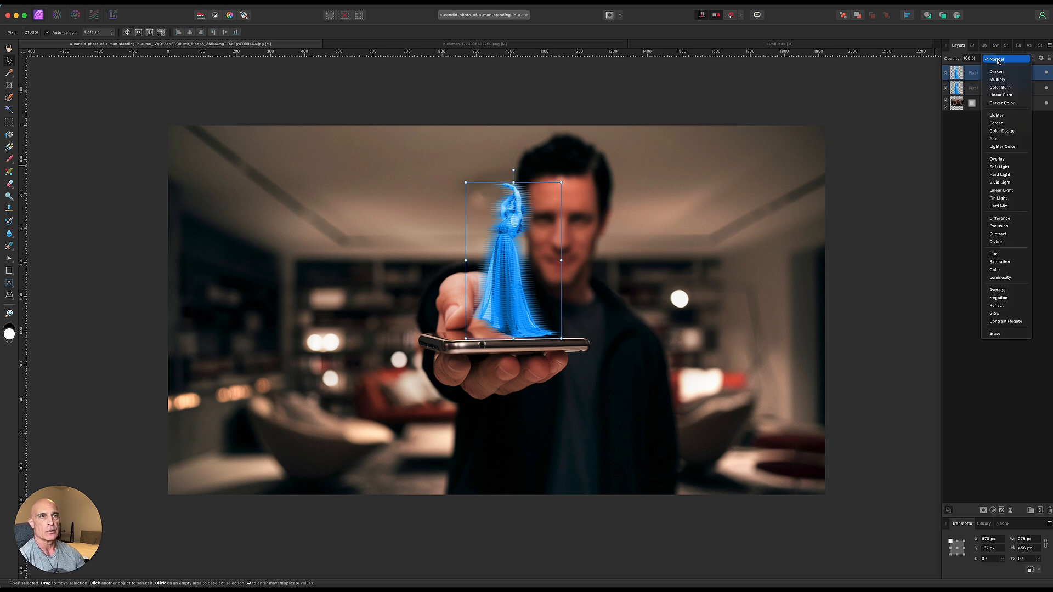
left_click(998, 122)
left_click(981, 88)
left_click(1008, 60)
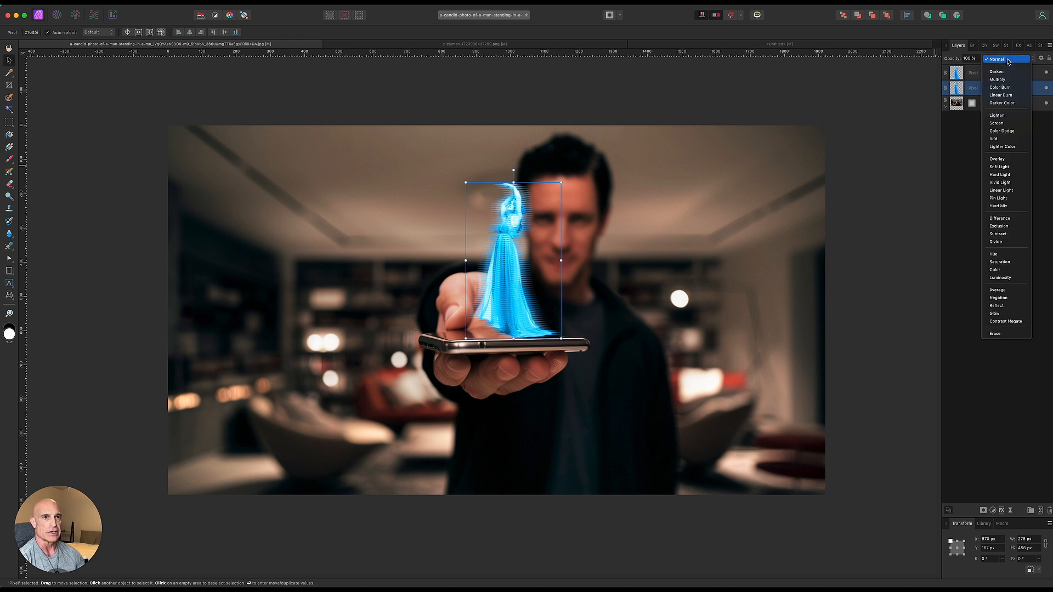
left_click(996, 160)
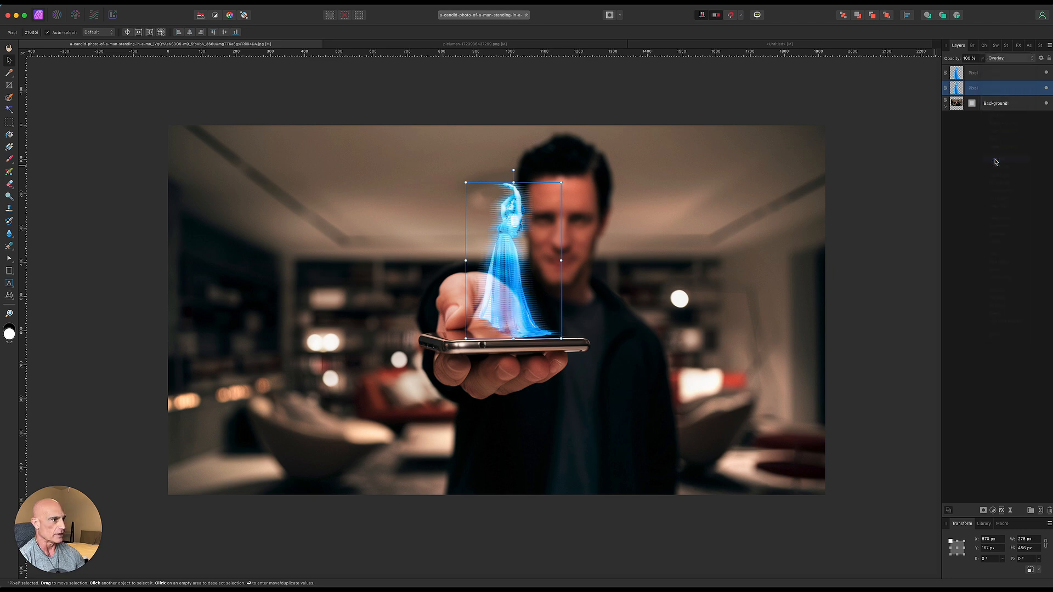
left_click(916, 165)
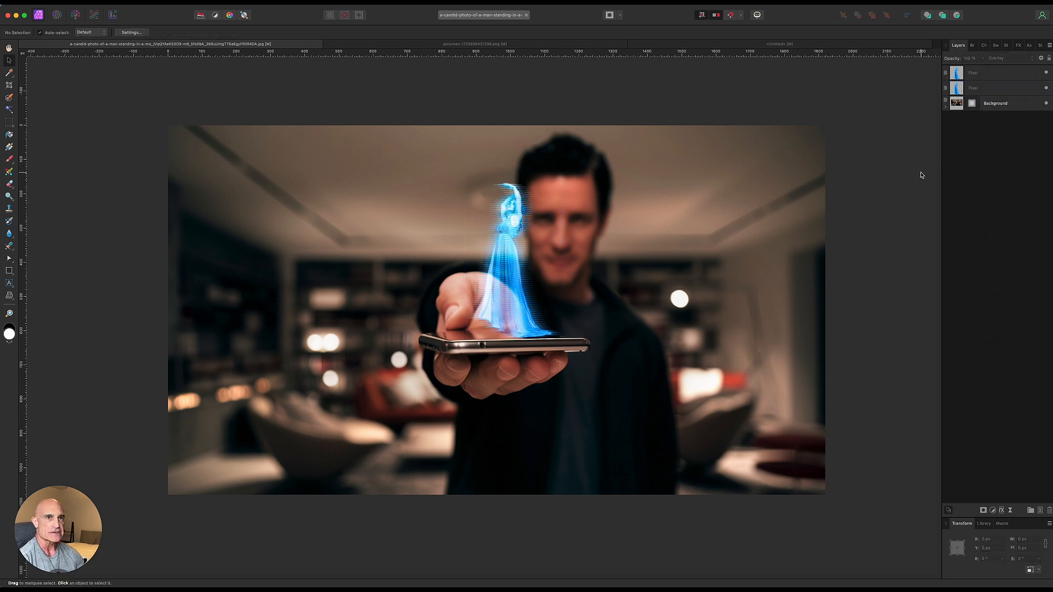
- Add an Outer Glow layer effect with an increased radius to the upper blue woman layer, and deselect everything
left_click(989, 77)
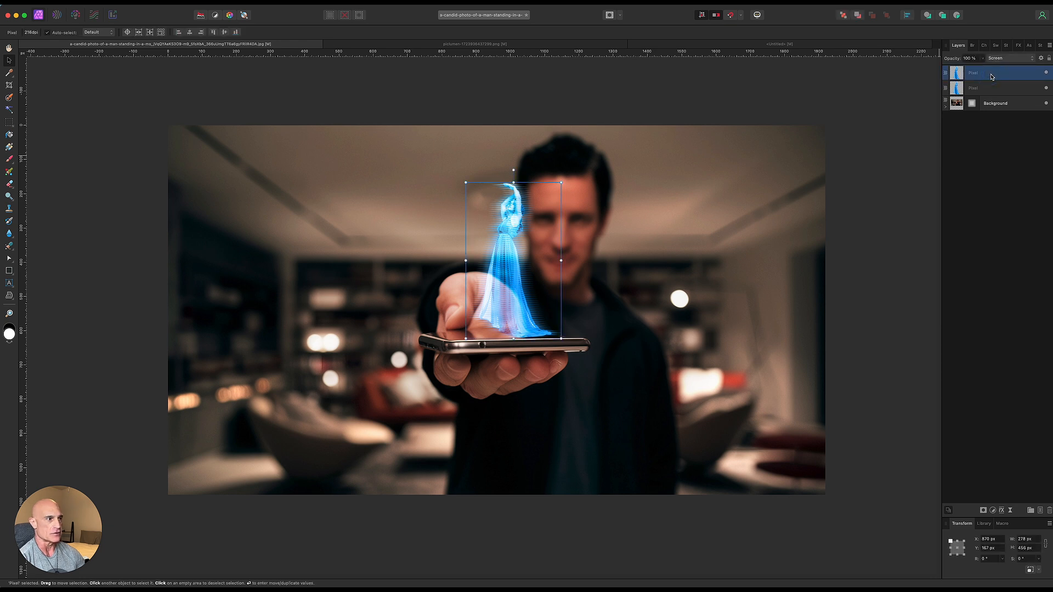
left_click(1001, 511)
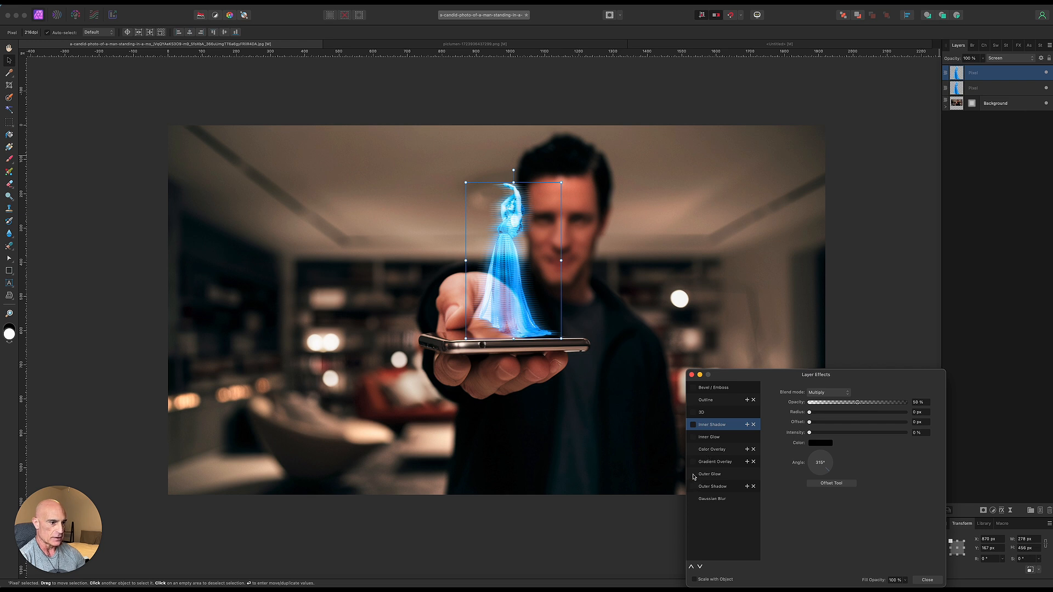
left_click(693, 474)
left_click(710, 476)
left_click_drag(809, 412, 844, 429)
left_click(692, 375)
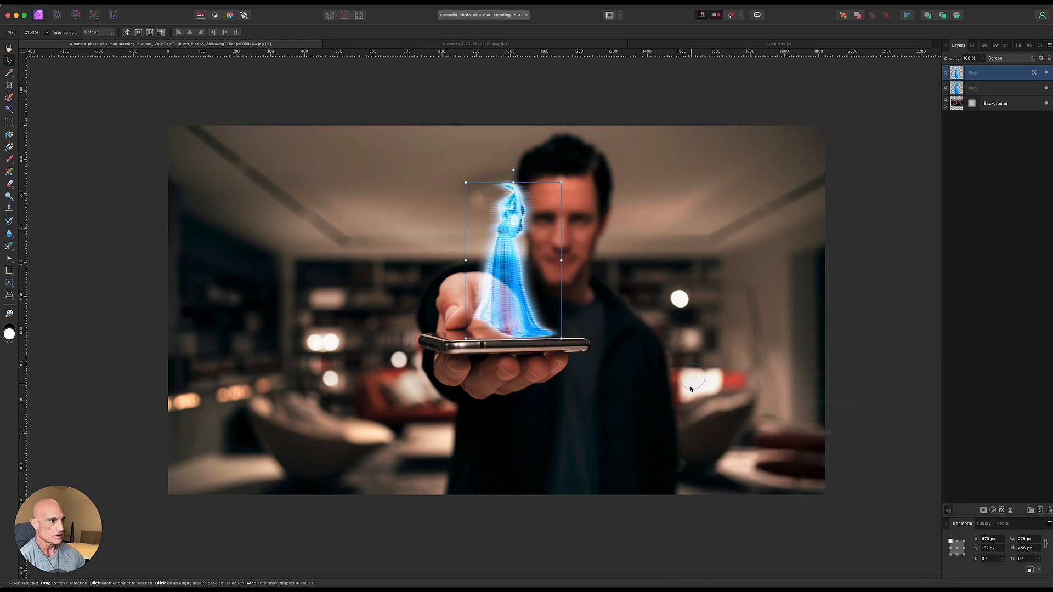
left_click(868, 257)
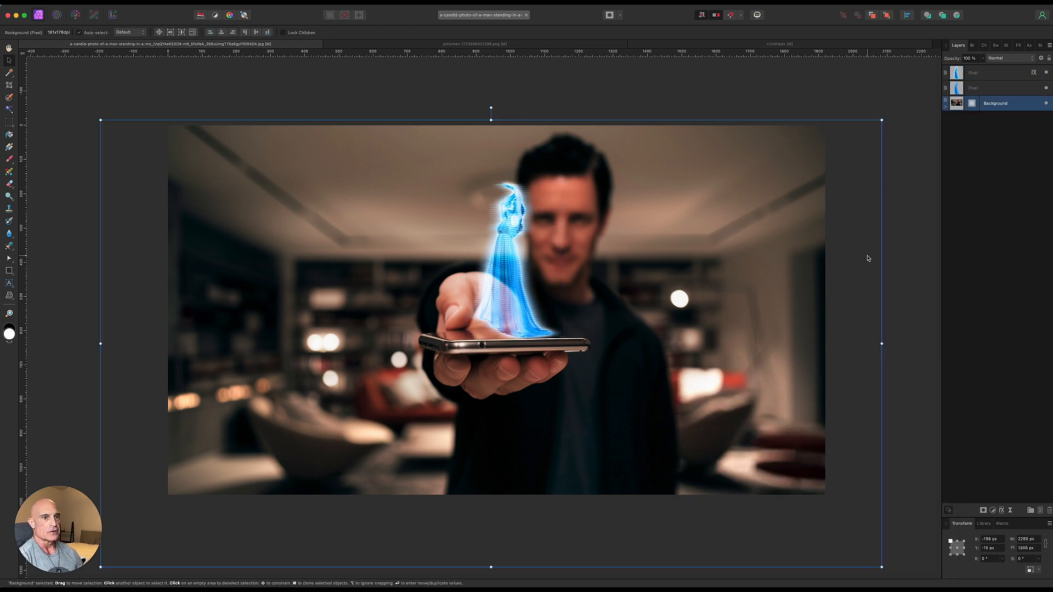
left_click(921, 285)
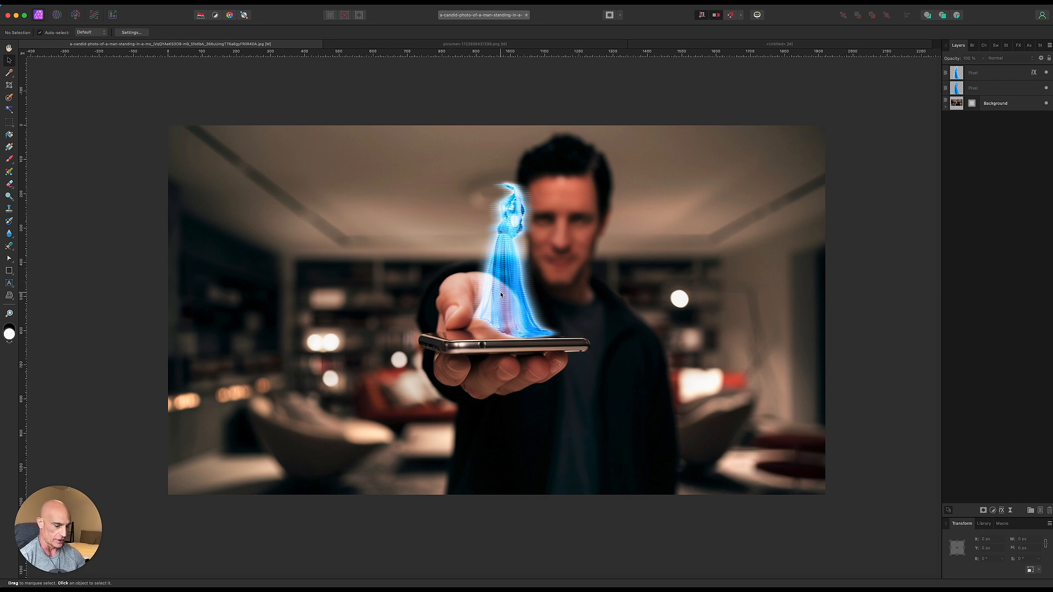
scroll(498, 292, "up", 5)
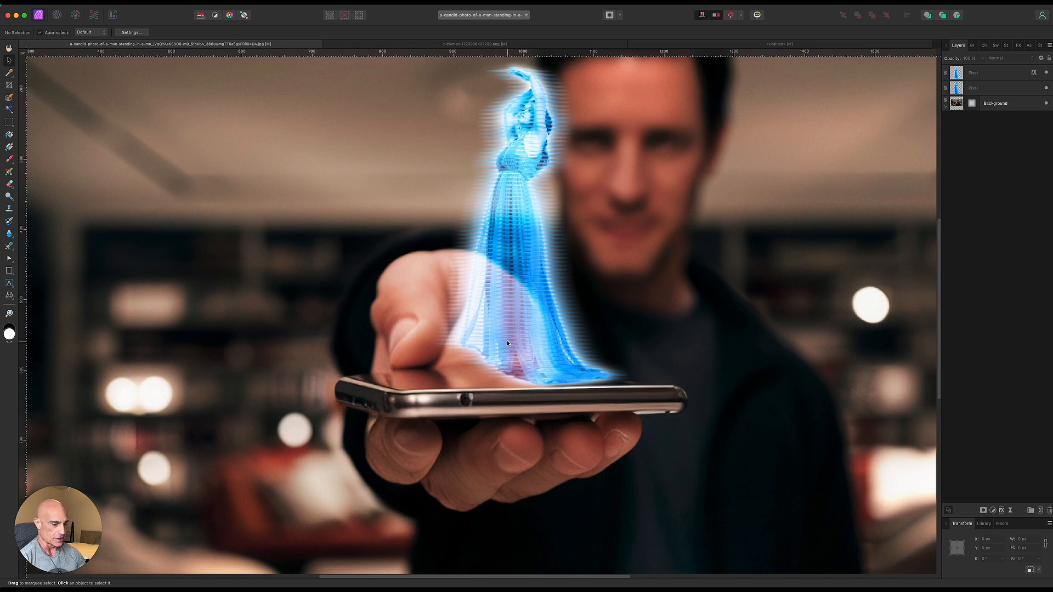
scroll(507, 343, "down", 5)
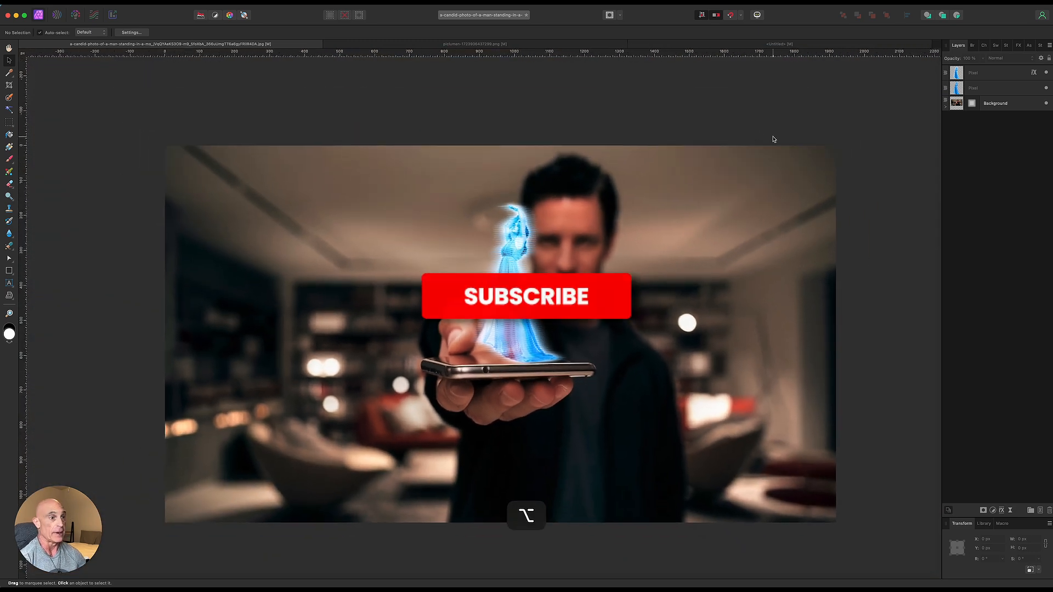
left_click(862, 192)
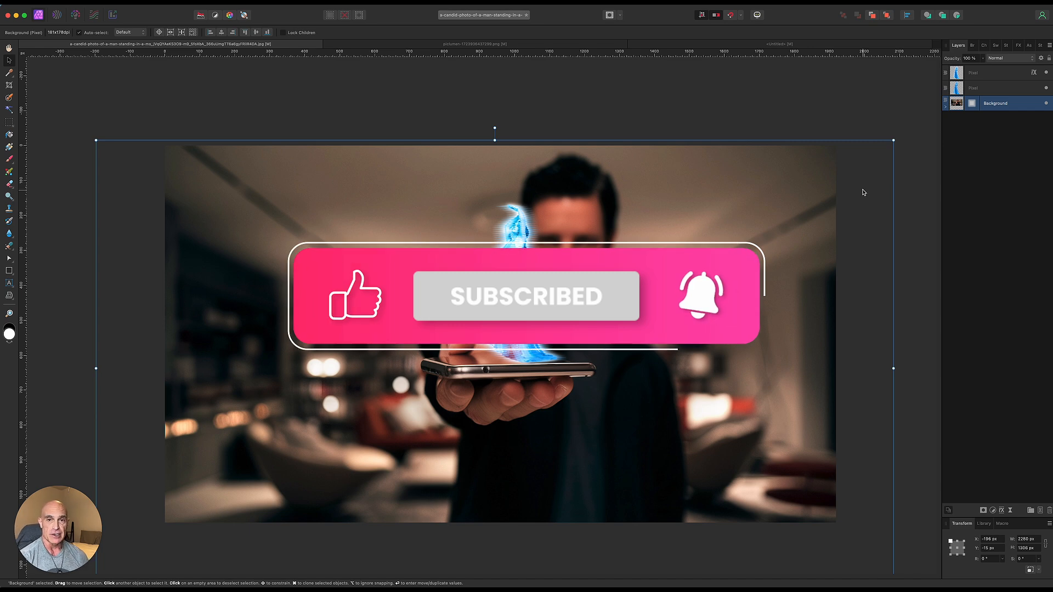